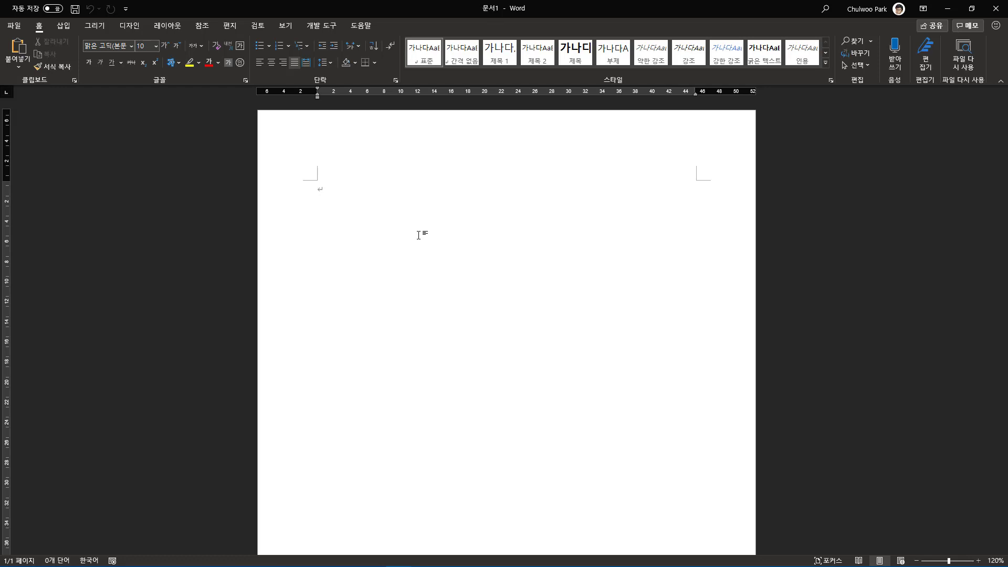
{"action": "type", "text": "fjfjfjf"}
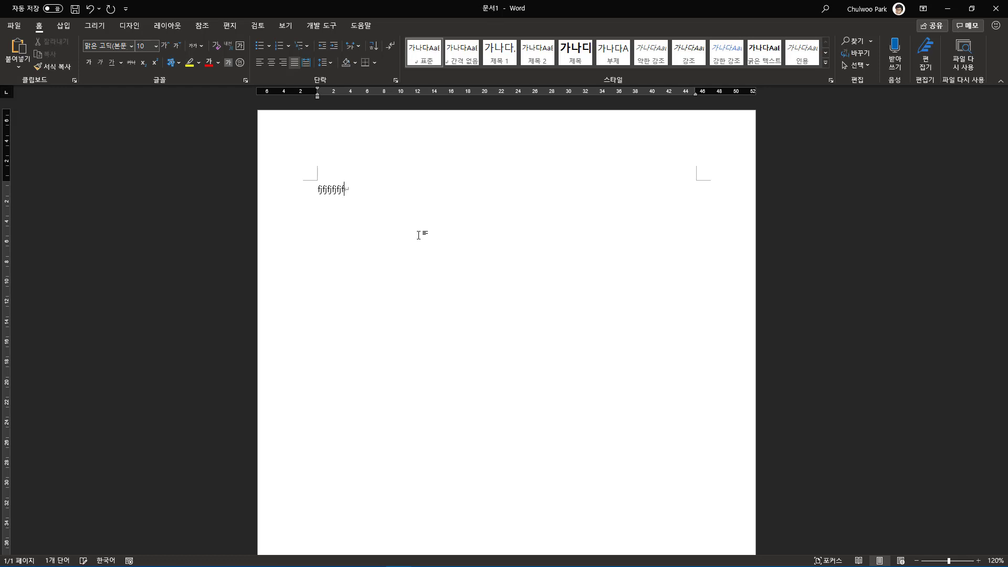
{"action": "key", "text": "BackSpace"}
{"action": "key", "text": "BackSpace"}
{"action": "key", "text": "BackSpace"}
{"action": "key", "text": "BackSpace"}
{"action": "key", "text": "BackSpace"}
{"action": "key", "text": "BackSpace"}
Examine the preset page margins and the custom margin settings in Page Setup without changing them
{"action": "left_click", "coordinate": [153, 29]}
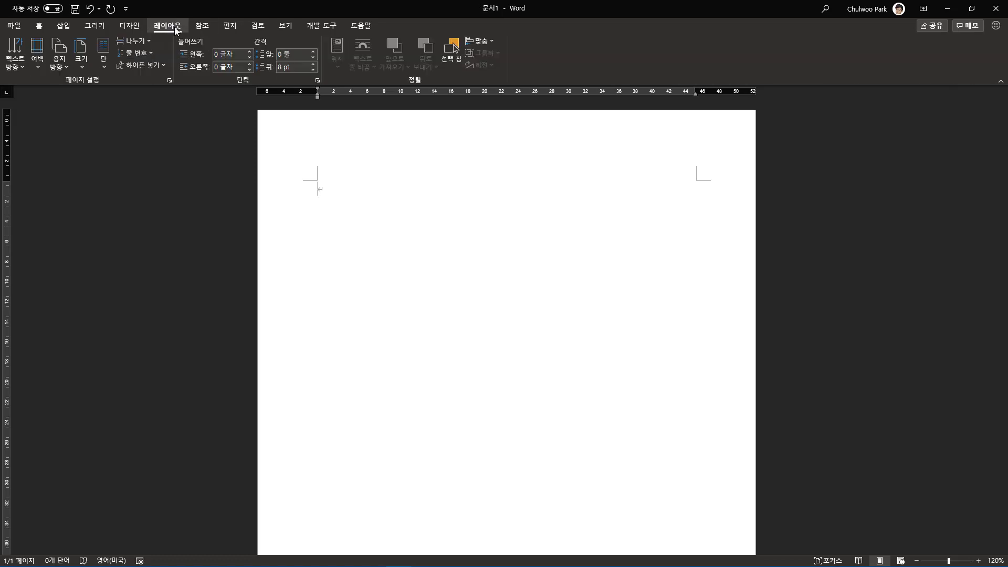
{"action": "left_click", "coordinate": [41, 65]}
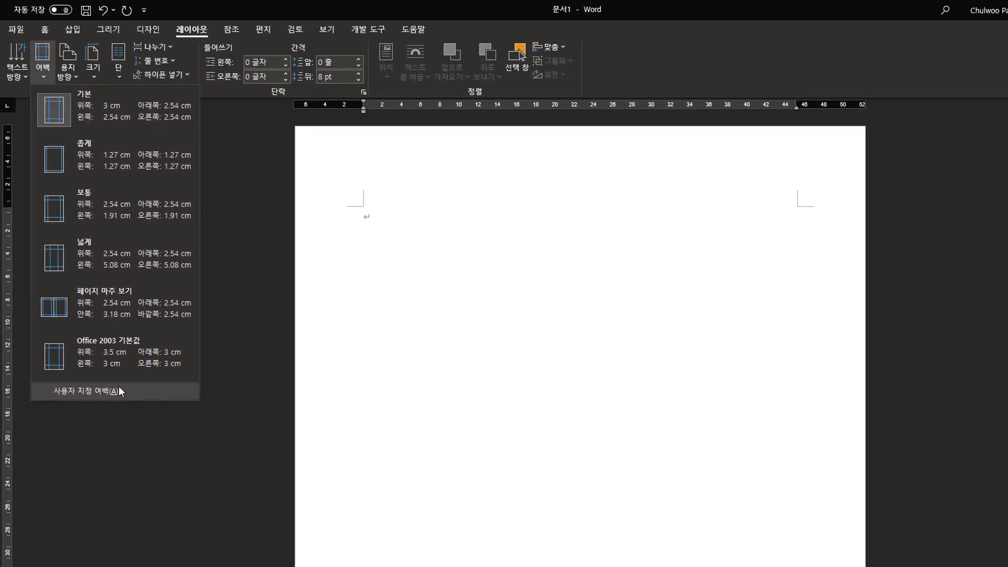
{"action": "left_click", "coordinate": [120, 390]}
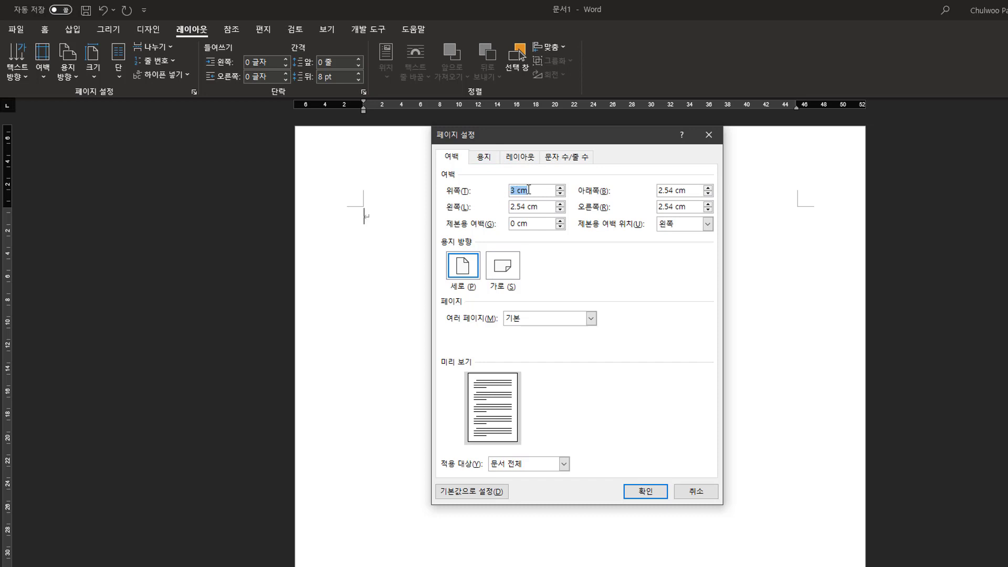
{"action": "left_click", "coordinate": [703, 496]}
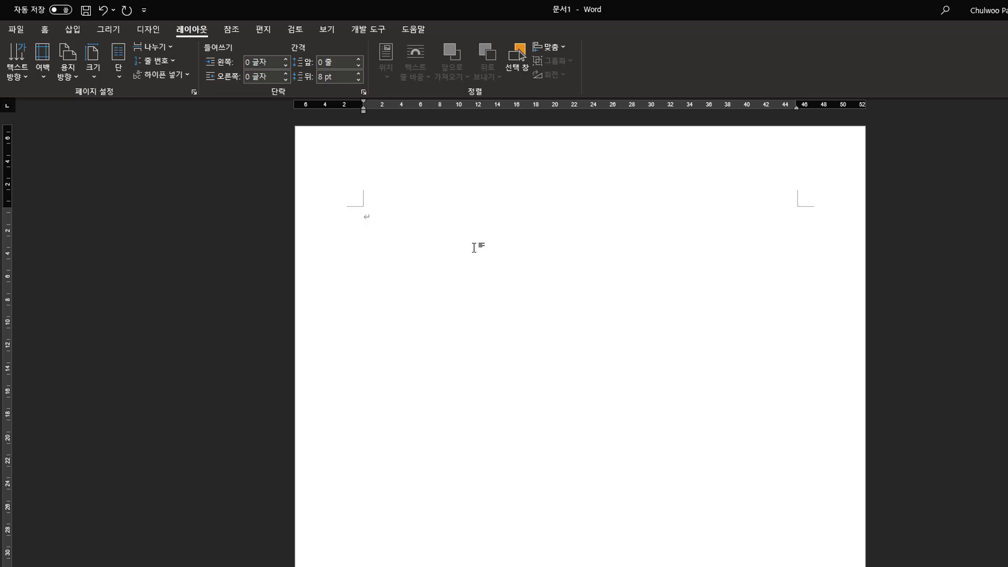
{"action": "left_click", "coordinate": [45, 76]}
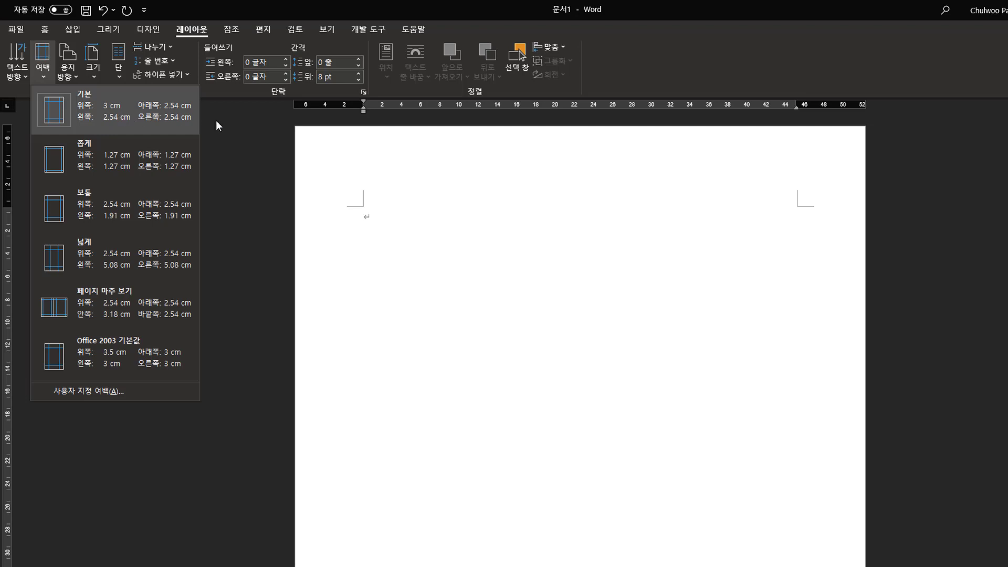
{"action": "left_click", "coordinate": [374, 246]}
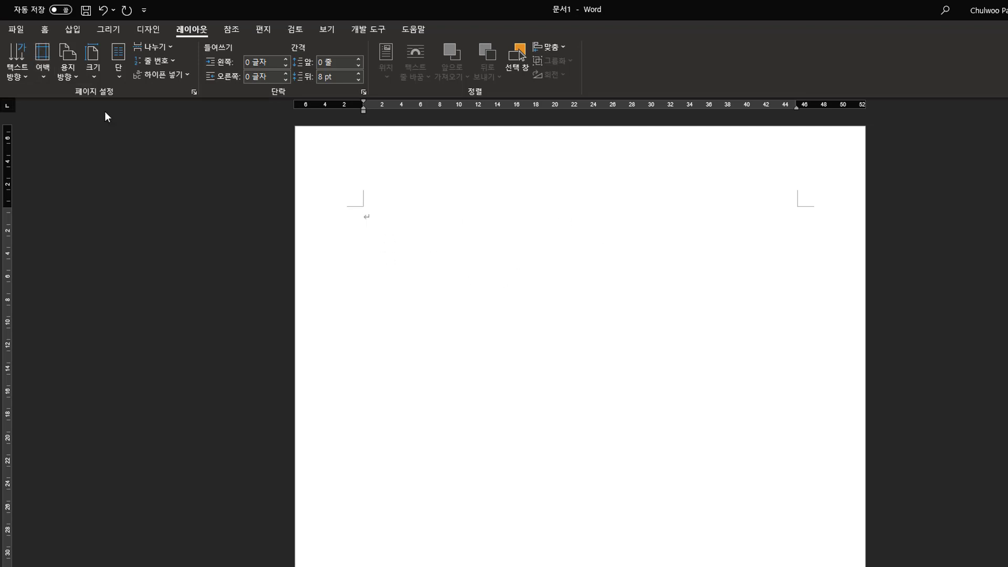
{"action": "left_click", "coordinate": [46, 77]}
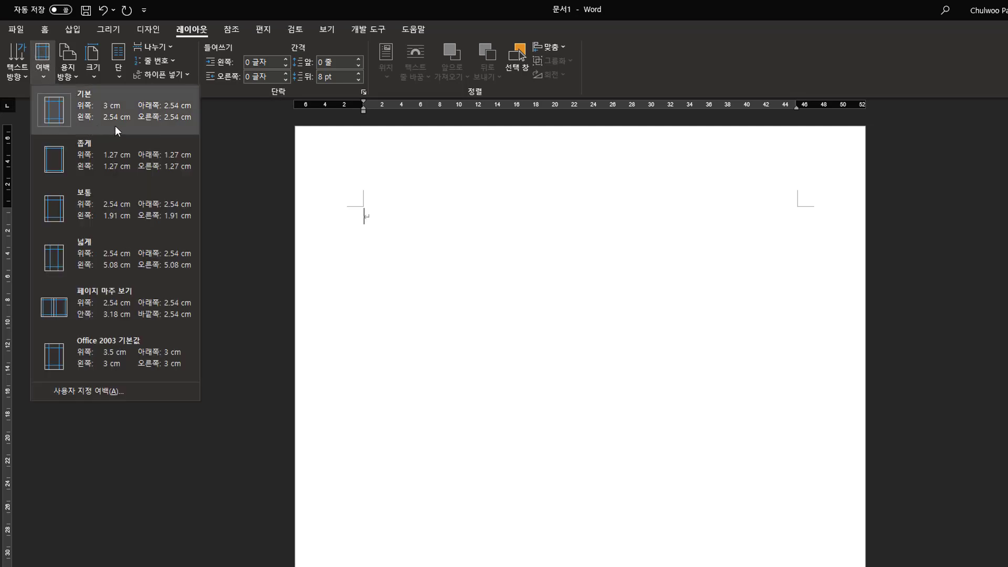
{"action": "left_click", "coordinate": [365, 215]}
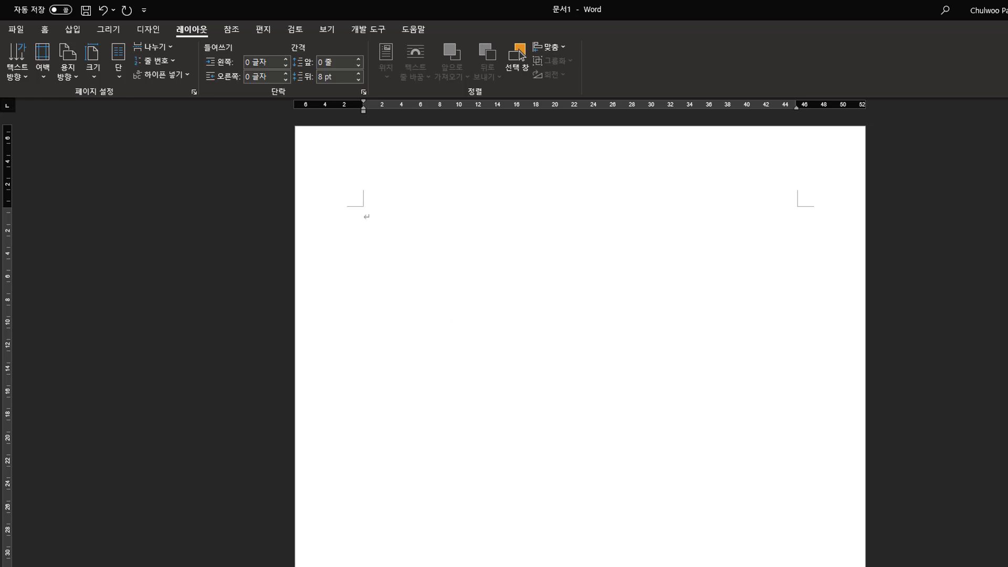
Insert the two Korean paragraphs about 독도 into the blank document and add an empty paragraph below them
{"action": "type", "text": "독도(獨島)는 경상북도 울릉군 울릉읍 독도리에 속한 대한민국의 영토이다. 동해의 남서부, 울릉도와 오키 제도 사이에 위치하며, 동도와 서도를 포함한 총 91개의 크고 작은 섬들로 이루어져 있다. 울릉도에서 뱃길로 200여 리나 떨어져 있다. 1849년 서양권에서는 독도를 최초로 발견한 프랑스 선박인 '리앙쿠르호'의 이름을 따서 리앙쿠르 암초(프랑스어: Rochers Liancourt, 영어: Liancourt Rocks)라고 부르기도 한다. 현재 대한민국이 실효적 지배를 하고 있다. 최종덕이 1965년 3월부터 최초 거주한 이래로 김성도 부부 및 독도경비대원 35명, 등대 관리원 2명, 울릉군청 독도관리 사무소 직원 2명 등 약 40명이 거주하고 있다. 또한, 2005년 동도에 대한 입도 신고제 도입 이후 현재까지 약 200만 명이 방문하였고, 1일 평균 660명이 입도하고 있다."}
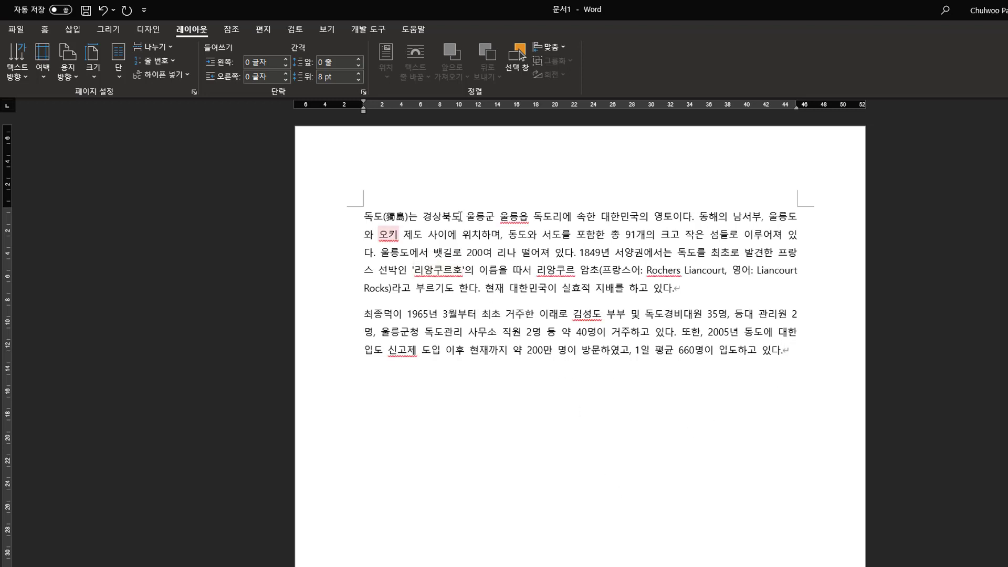
{"action": "left_click", "coordinate": [46, 30]}
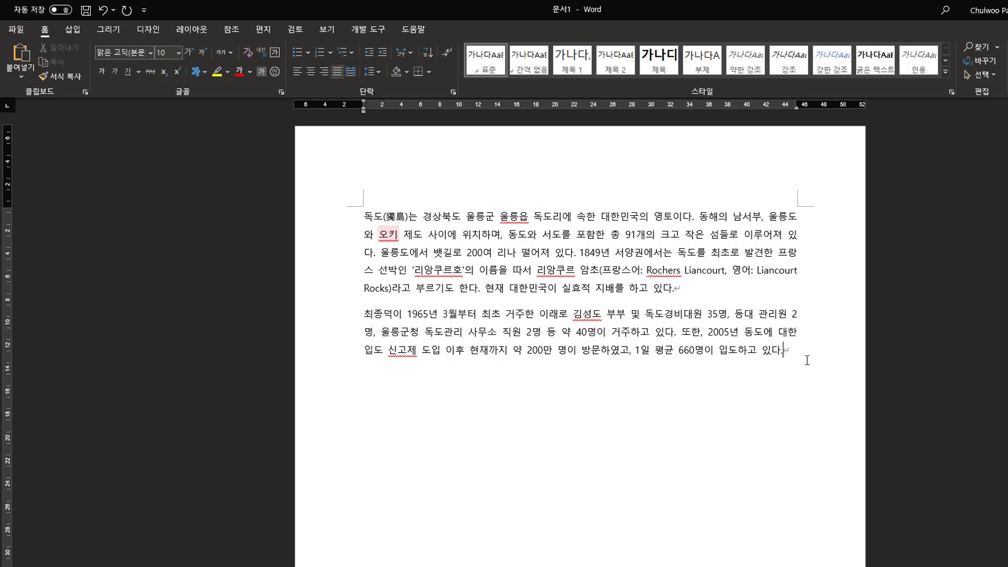
{"action": "key", "text": "Return"}
Set the font of all the text in the document to 바탕
{"action": "left_click_drag", "start_coordinate": [331, 222], "coordinate": [333, 389]}
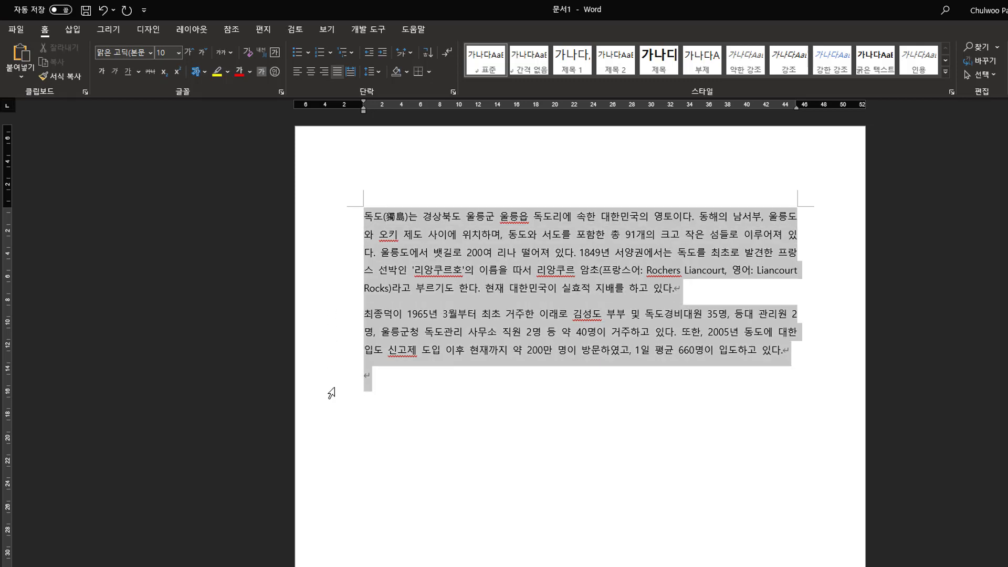
{"action": "left_click", "coordinate": [150, 55]}
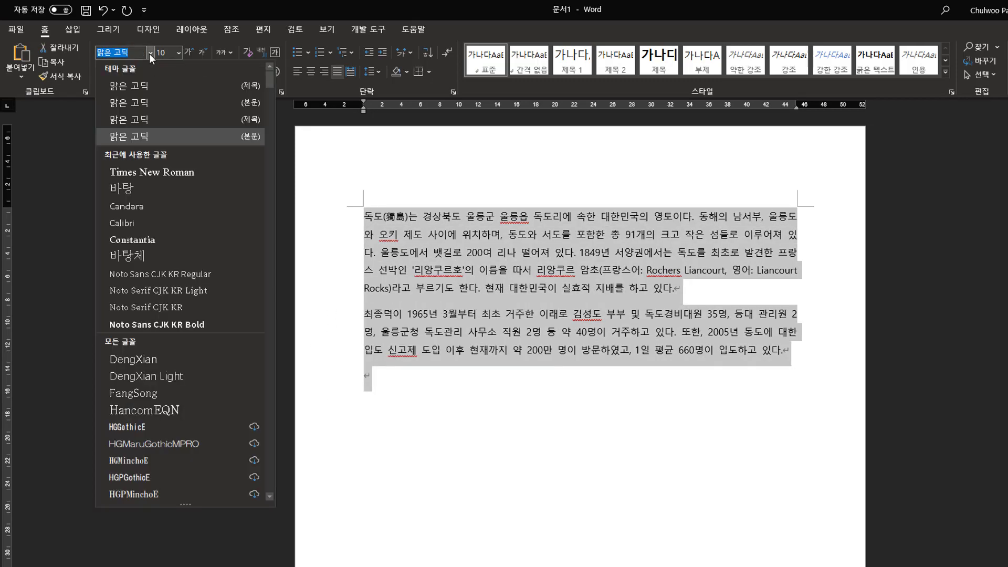
{"action": "left_click", "coordinate": [138, 190]}
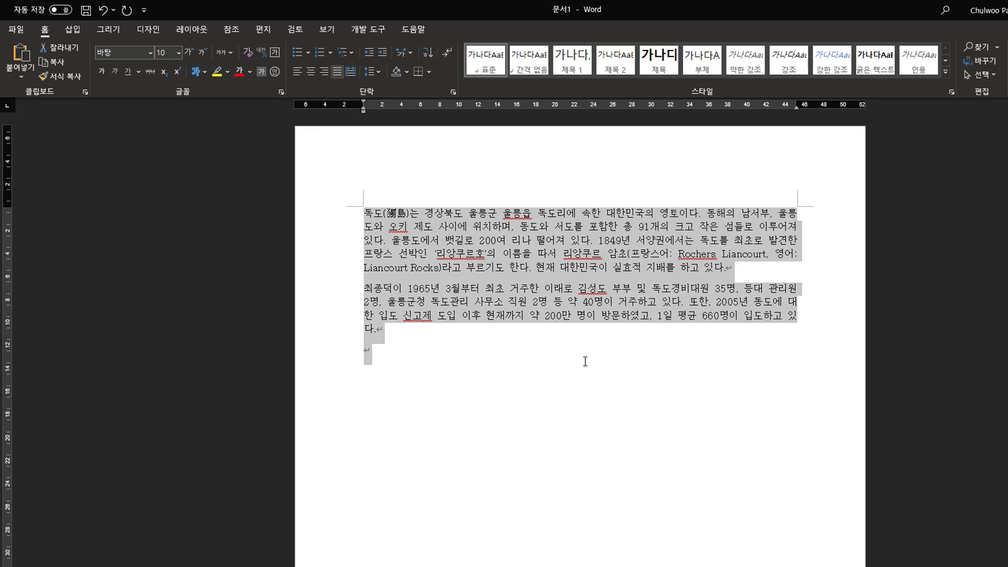
{"action": "left_click", "coordinate": [561, 283]}
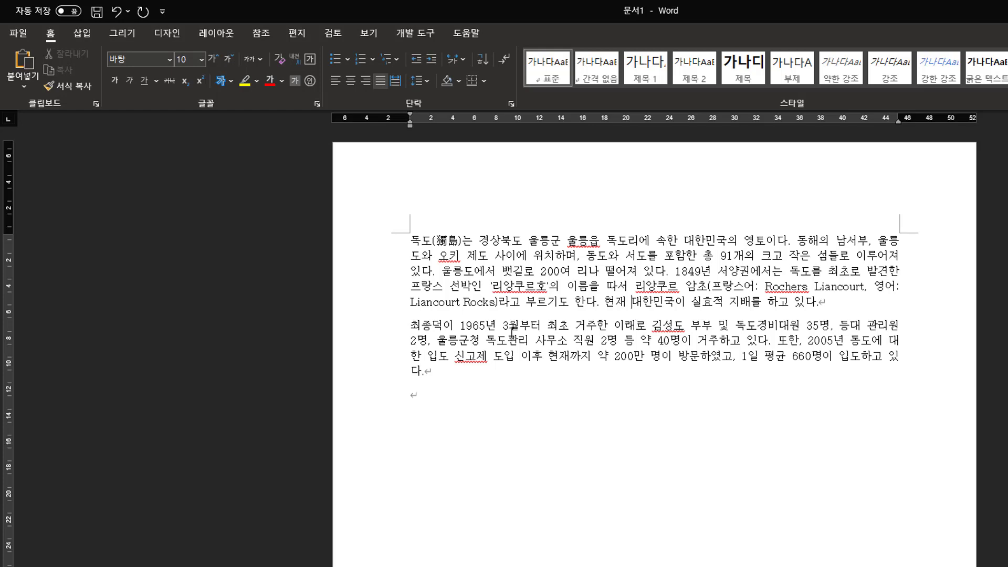
{"action": "left_click", "coordinate": [497, 375]}
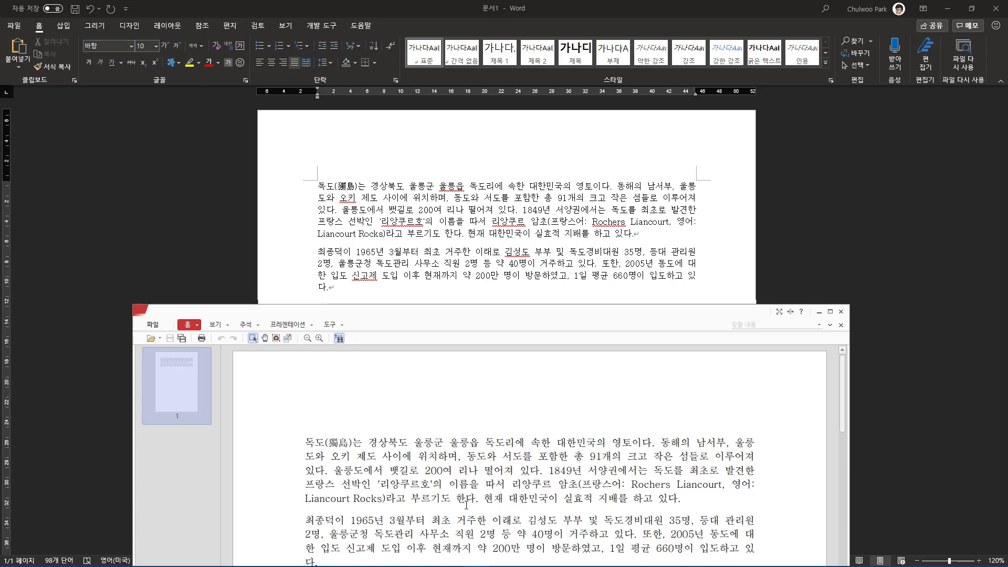
Return to the Word document and duplicate the two 독도 paragraphs below the original, separated by an empty line
{"action": "left_click", "coordinate": [355, 237]}
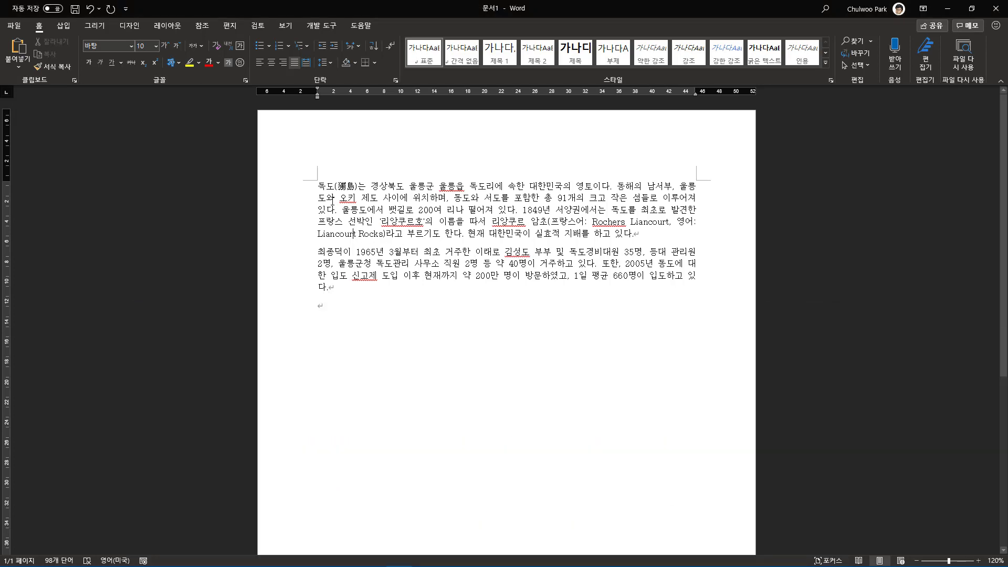
{"action": "left_click_drag", "start_coordinate": [315, 186], "coordinate": [335, 310]}
{"action": "key", "text": "ctrl+c"}
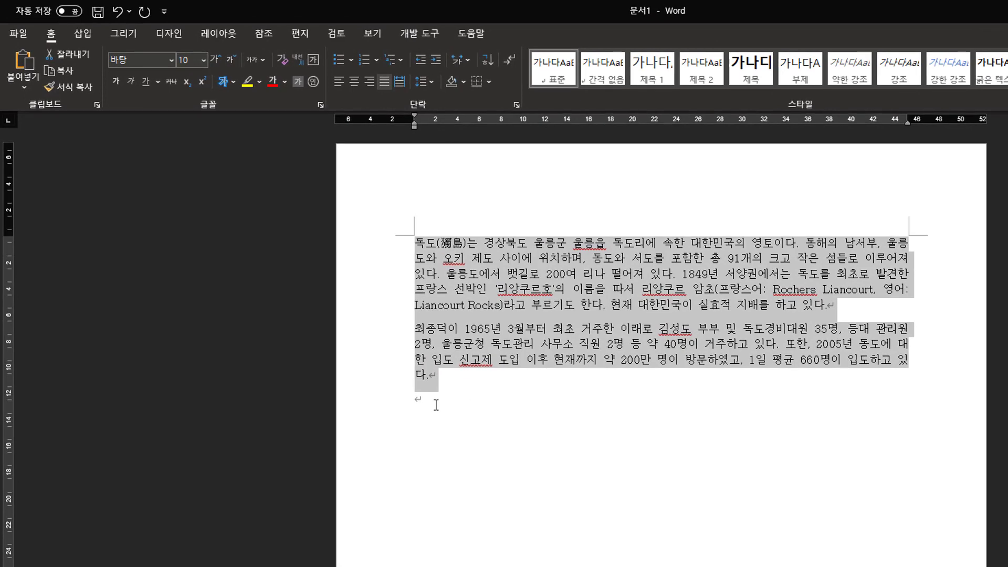
{"action": "left_click", "coordinate": [436, 405]}
{"action": "key", "text": "ctrl+v"}
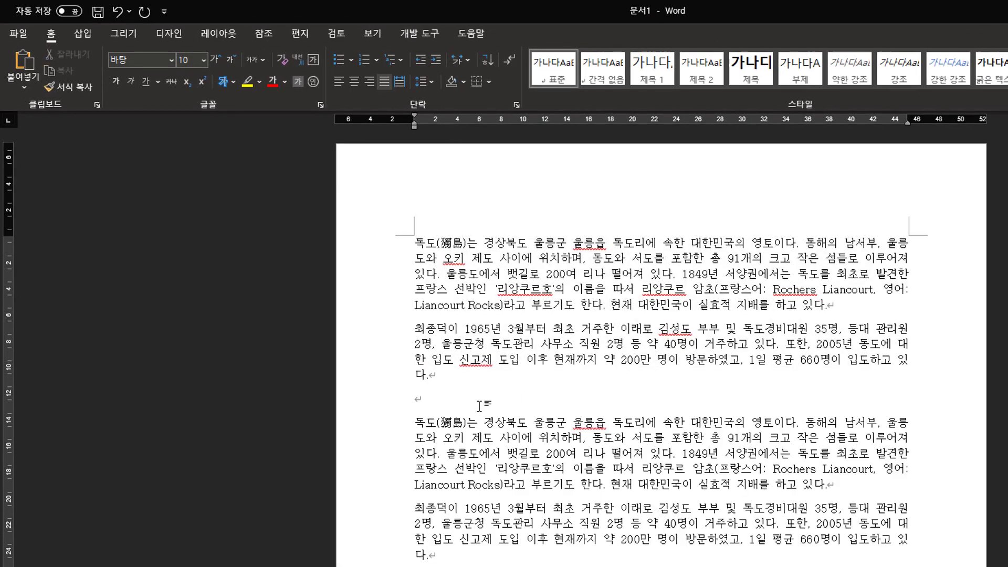
Set the Latin-text font of the second copy to Times New Roman, keeping 바탕 as its Korean font
{"action": "left_click_drag", "start_coordinate": [417, 420], "coordinate": [435, 559]}
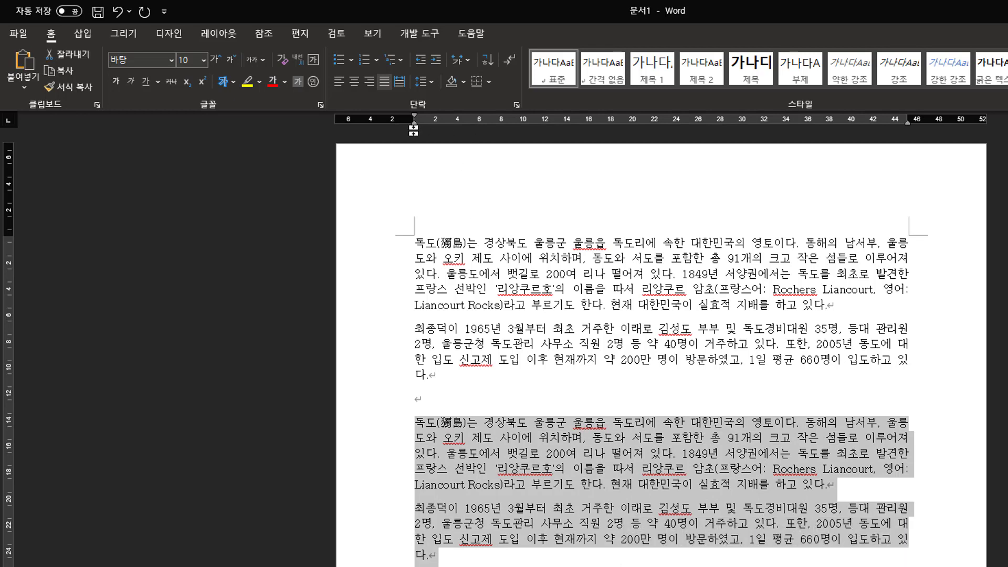
{"action": "left_click", "coordinate": [320, 105]}
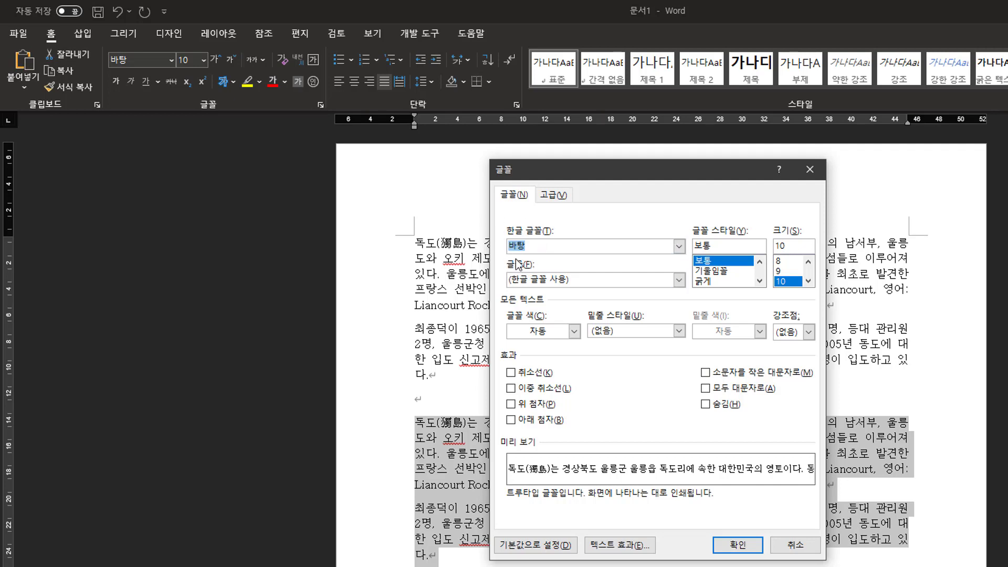
{"action": "left_click_drag", "start_coordinate": [579, 279], "coordinate": [428, 278]}
{"action": "key", "text": "BackSpace"}
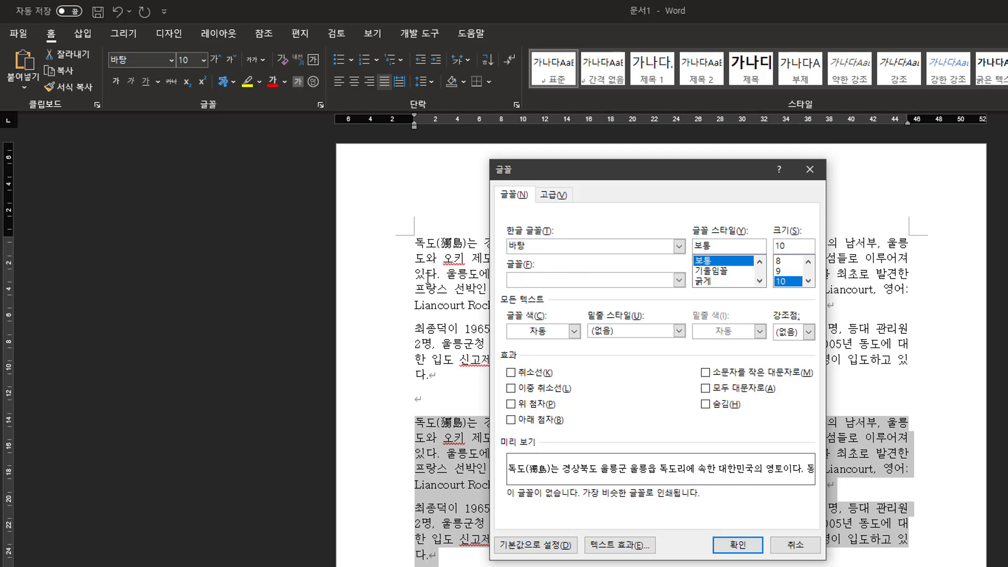
{"action": "type", "text": "times new roman"}
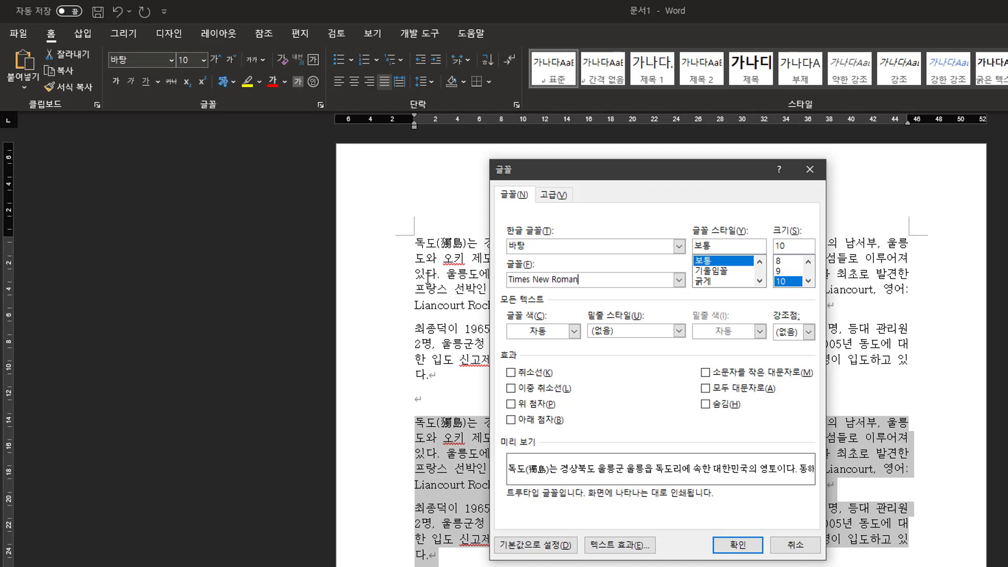
{"action": "left_click", "coordinate": [679, 280]}
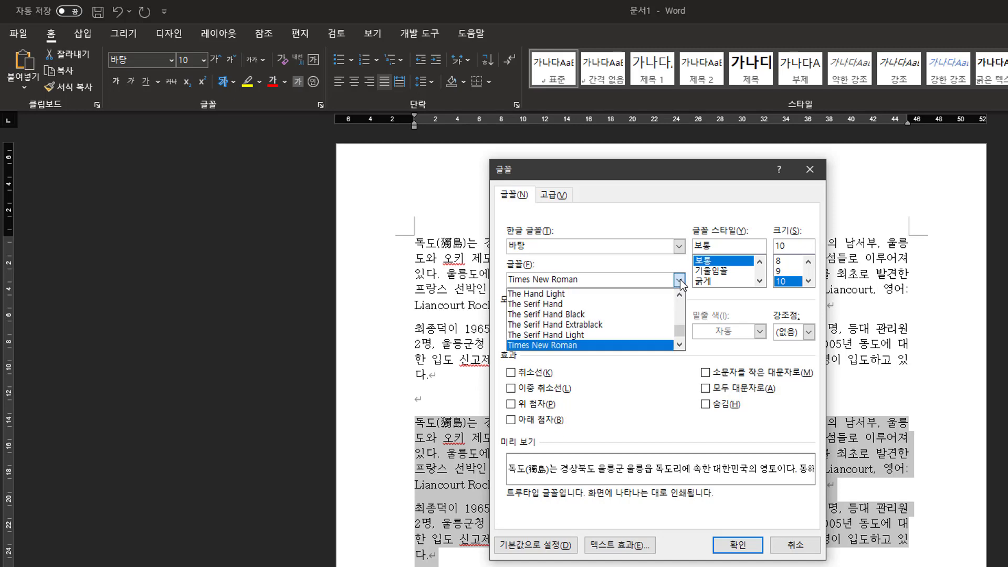
{"action": "left_click", "coordinate": [656, 276]}
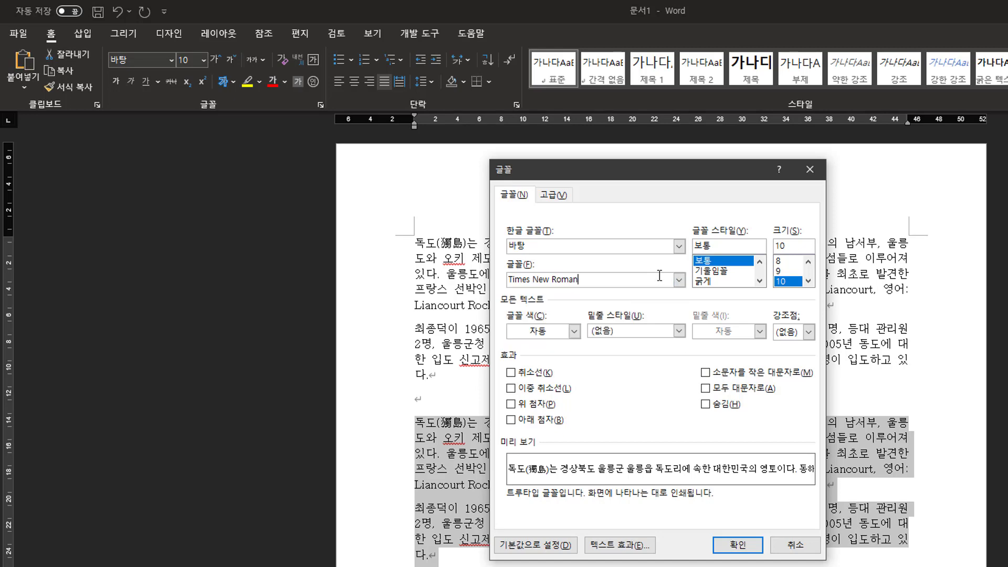
{"action": "left_click", "coordinate": [737, 544]}
{"action": "left_click", "coordinate": [517, 422]}
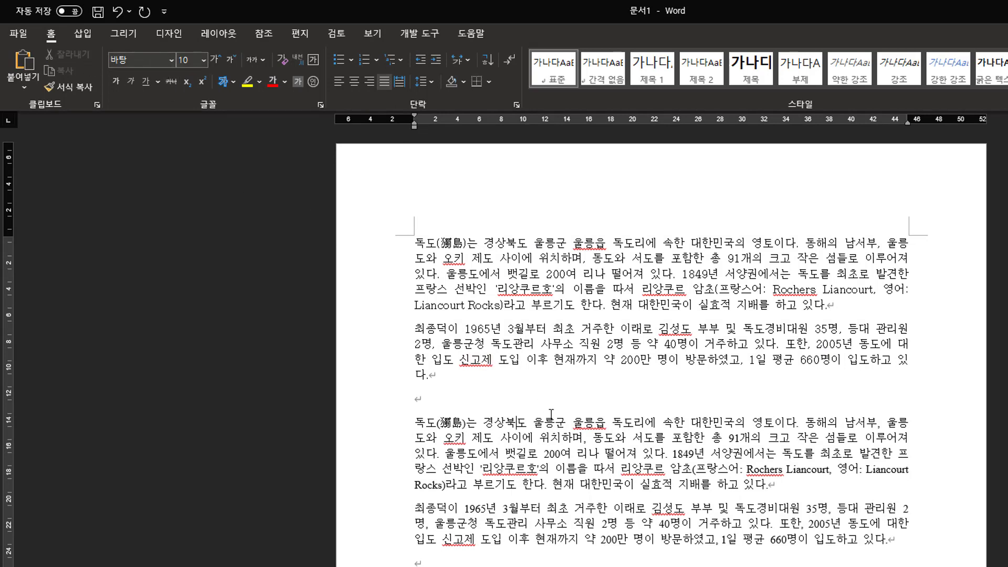
{"action": "left_click", "coordinate": [688, 454]}
{"action": "left_click", "coordinate": [636, 295]}
{"action": "left_click", "coordinate": [770, 469]}
{"action": "left_click", "coordinate": [819, 469]}
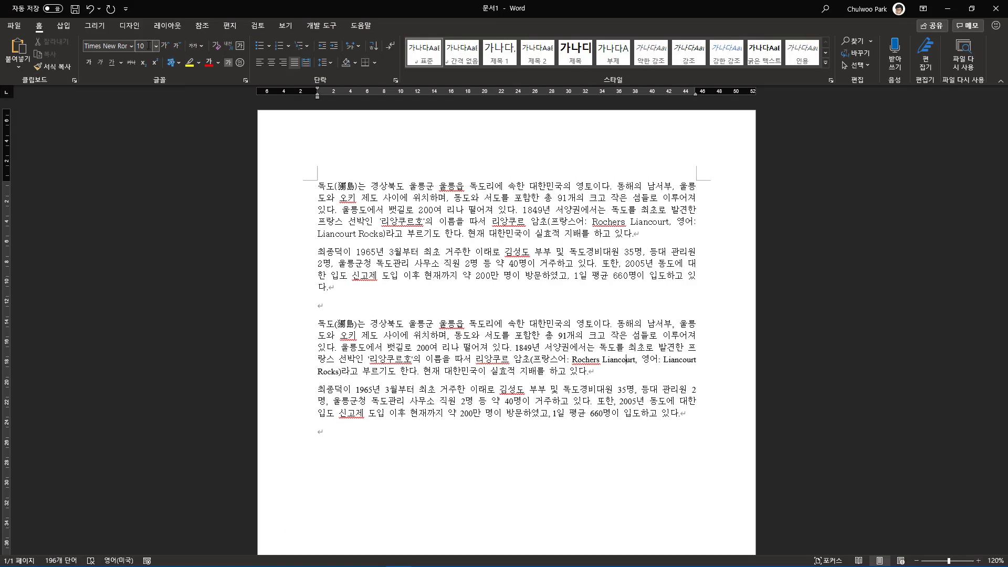
Duplicate the two paragraphs of the second copy at the end of the document as a third copy
{"action": "left_click_drag", "start_coordinate": [317, 323], "coordinate": [699, 428]}
{"action": "key", "text": "ctrl+c"}
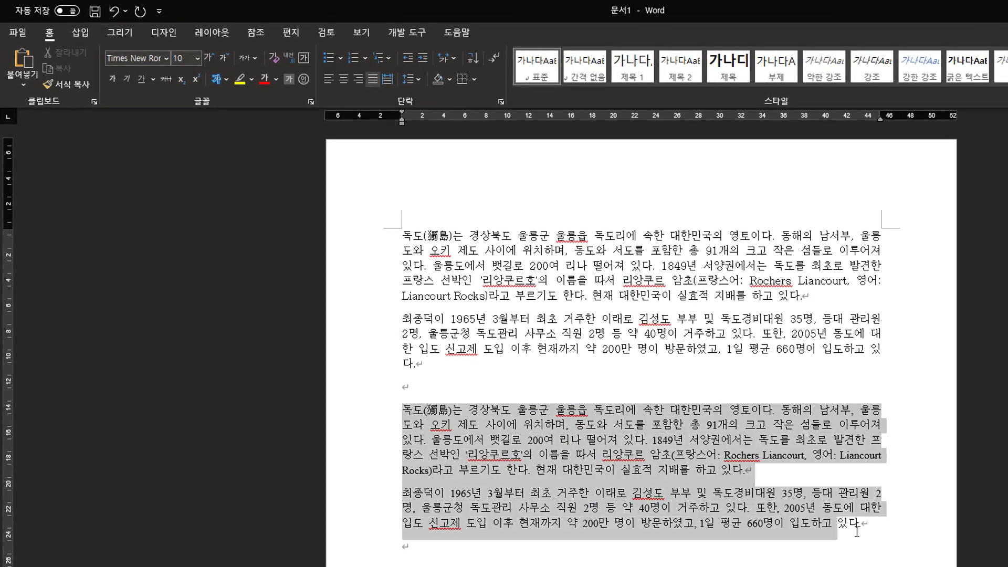
{"action": "left_click_drag", "start_coordinate": [885, 542], "coordinate": [788, 545]}
{"action": "left_click", "coordinate": [403, 547]}
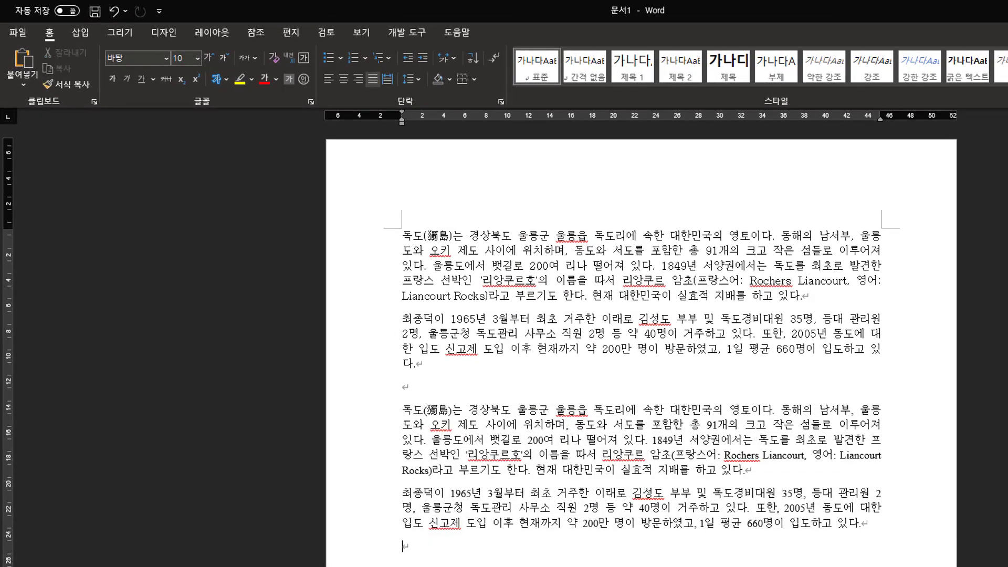
{"action": "key", "text": "ctrl+v"}
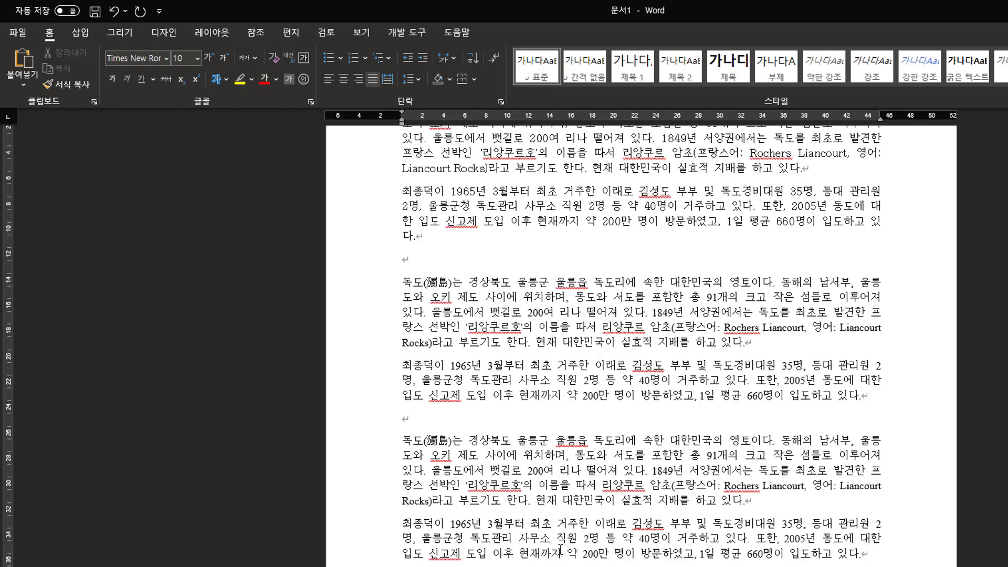
Set the font size of the third copy of the text to 12
{"action": "left_click_drag", "start_coordinate": [402, 403], "coordinate": [873, 517]}
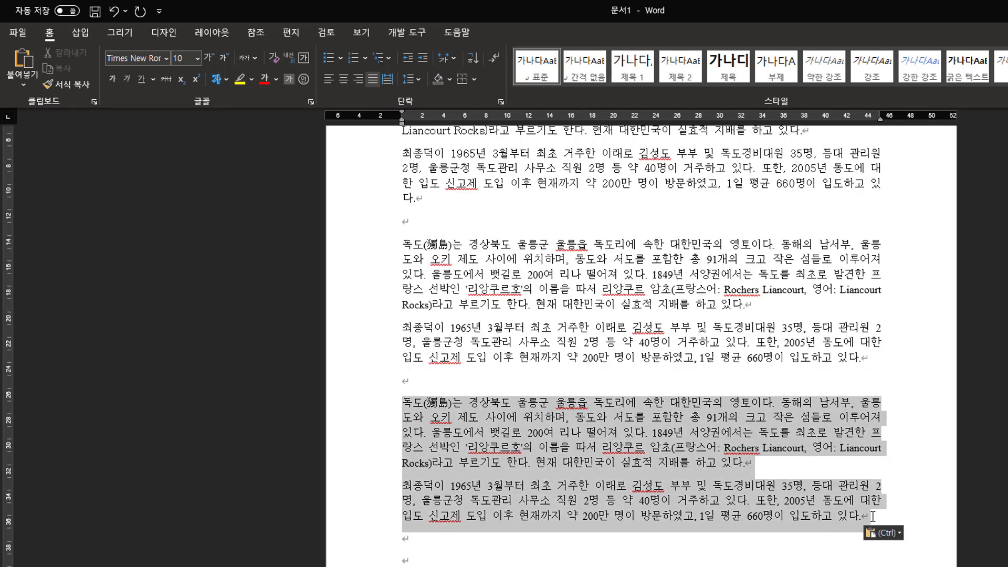
{"action": "left_click", "coordinate": [198, 60]}
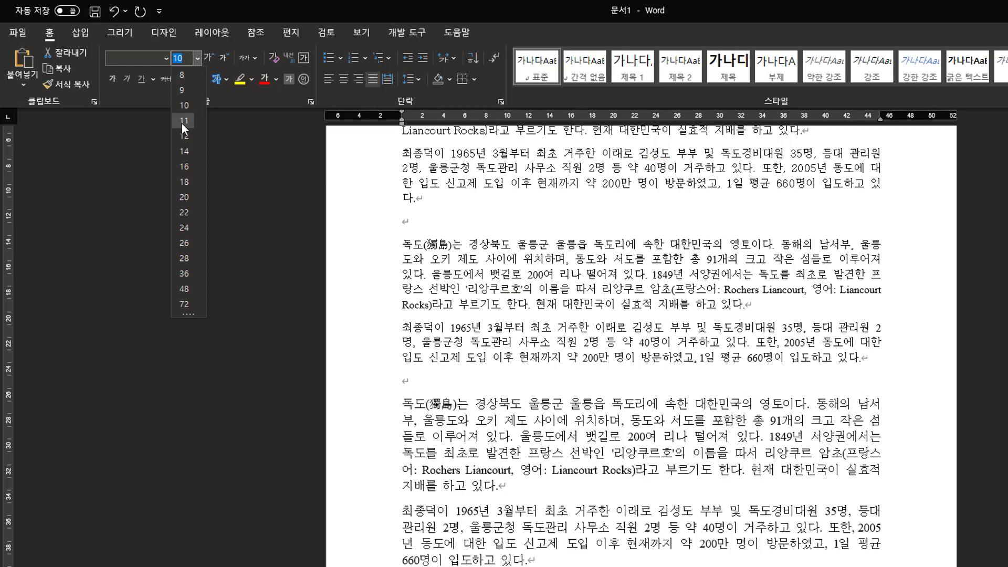
{"action": "left_click", "coordinate": [182, 122]}
{"action": "left_click", "coordinate": [196, 57]}
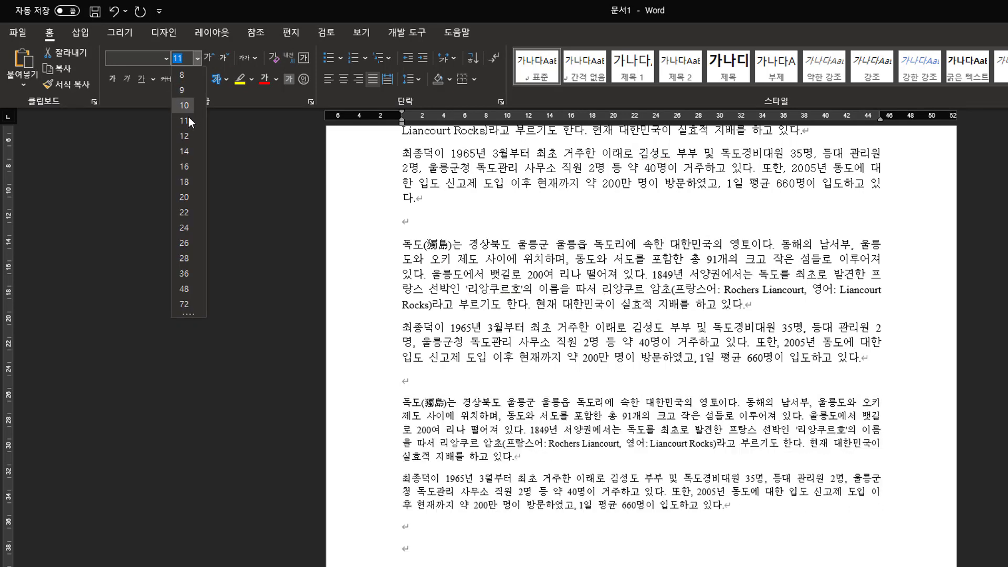
{"action": "left_click", "coordinate": [187, 133]}
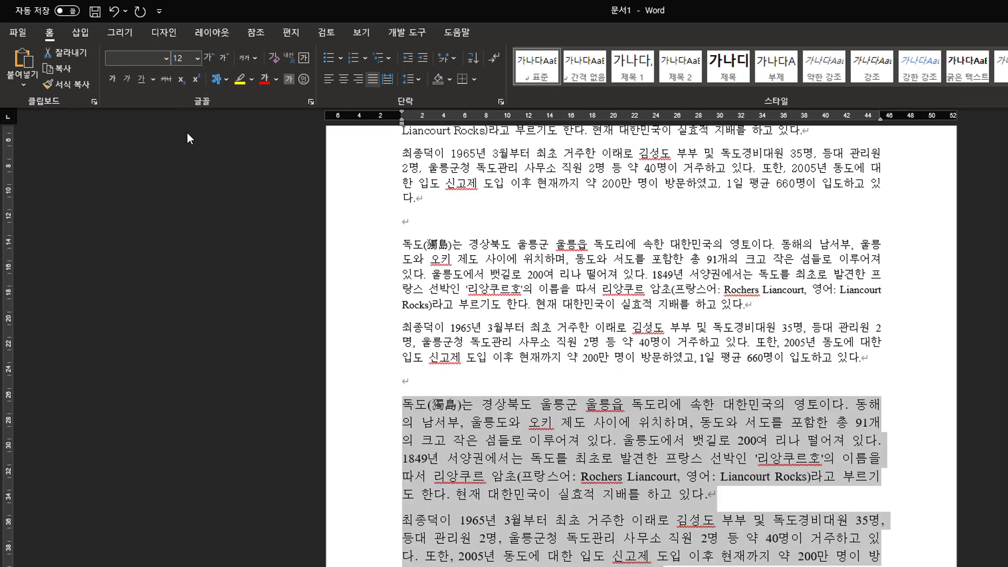
Set the font size of both paragraphs in the third copy to 11
{"action": "left_click", "coordinate": [555, 458]}
{"action": "left_click_drag", "start_coordinate": [402, 406], "coordinate": [660, 566]}
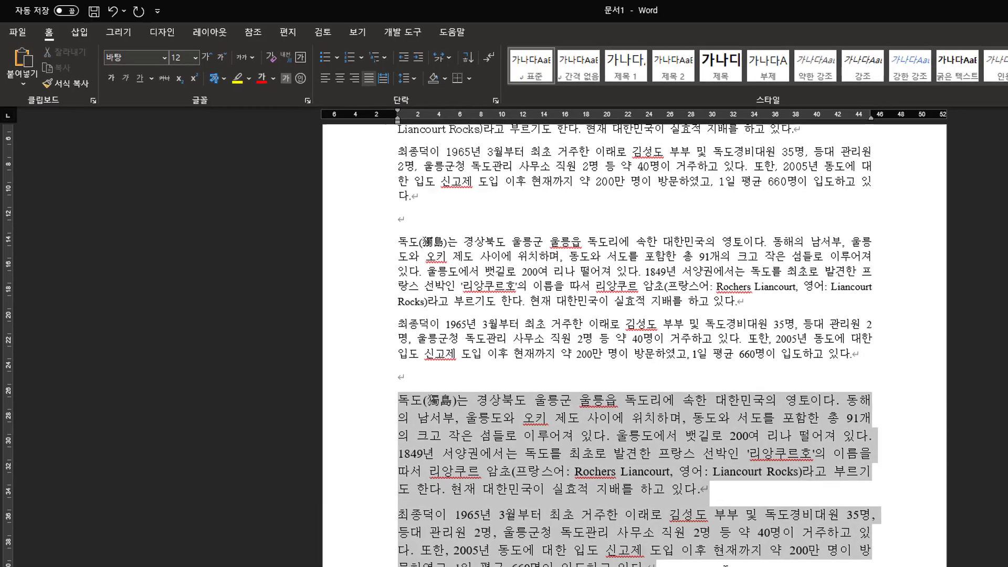
{"action": "left_click", "coordinate": [198, 58]}
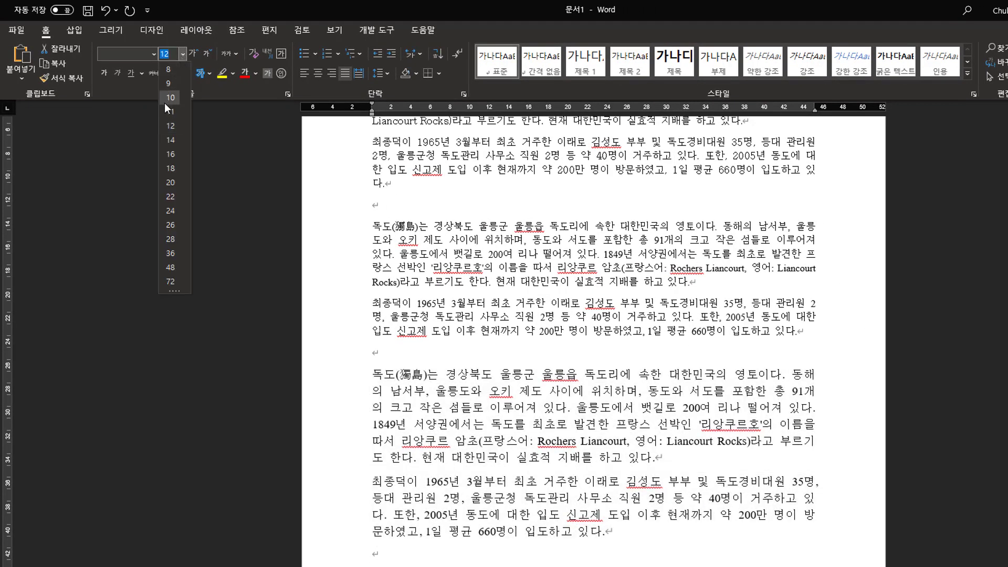
{"action": "left_click", "coordinate": [168, 110]}
{"action": "left_click", "coordinate": [501, 386]}
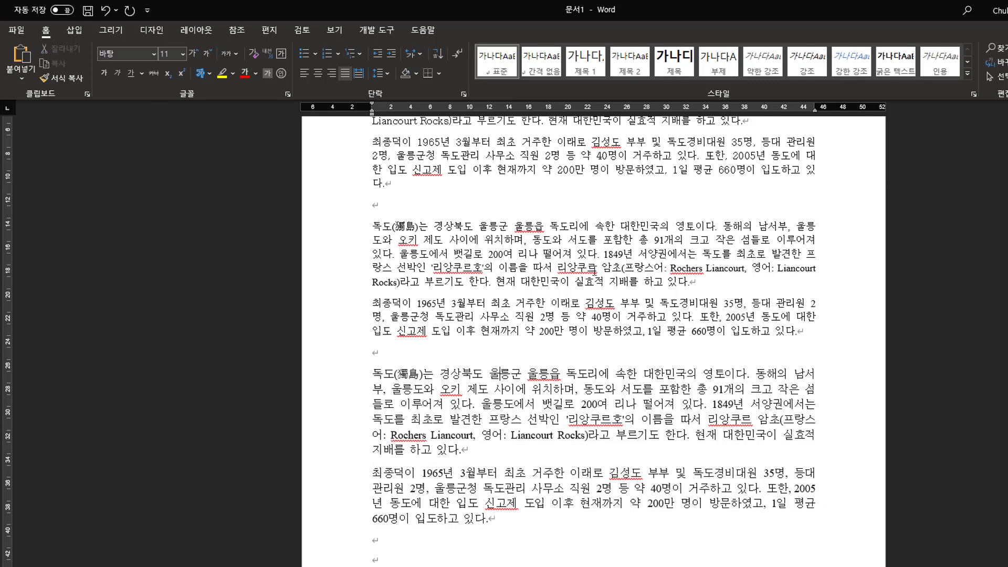
Set the third copy's spacing after paragraphs to 0 pt and its line spacing to 1.5 lines (1.5줄)
{"action": "left_click", "coordinate": [498, 461]}
{"action": "left_click_drag", "start_coordinate": [373, 372], "coordinate": [508, 521]}
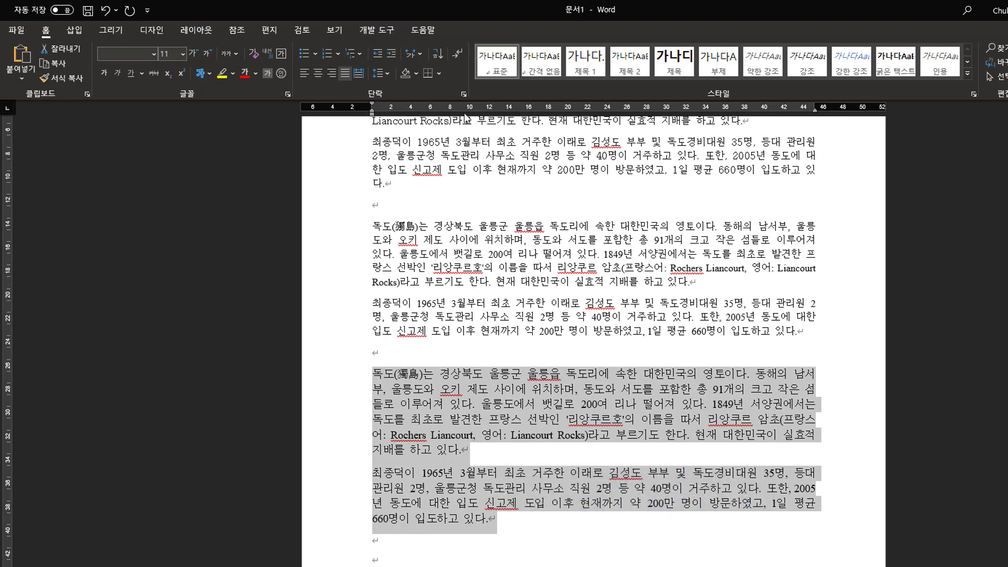
{"action": "left_click", "coordinate": [463, 94]}
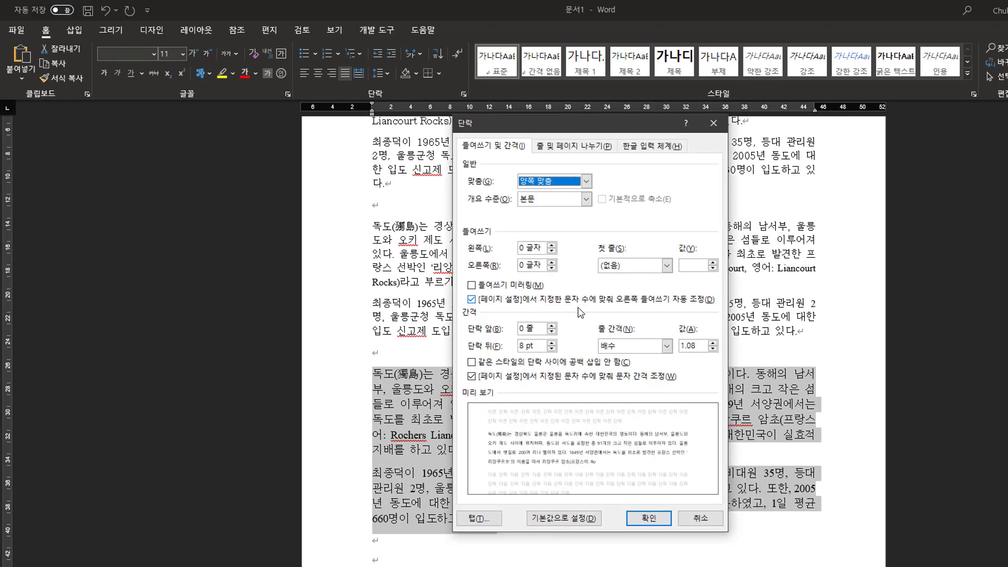
{"action": "left_click", "coordinate": [551, 349]}
{"action": "left_click", "coordinate": [551, 349]}
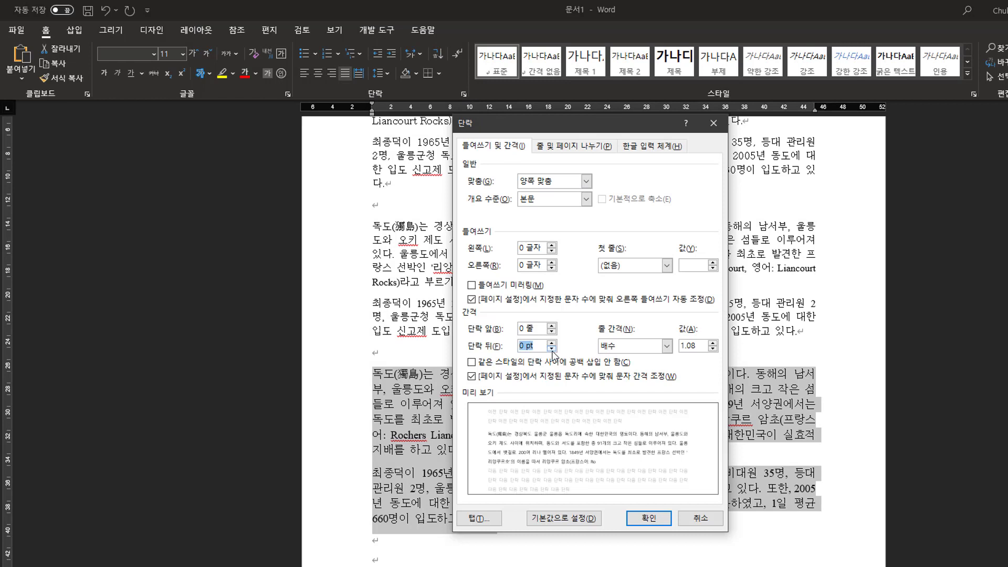
{"action": "left_click", "coordinate": [666, 347]}
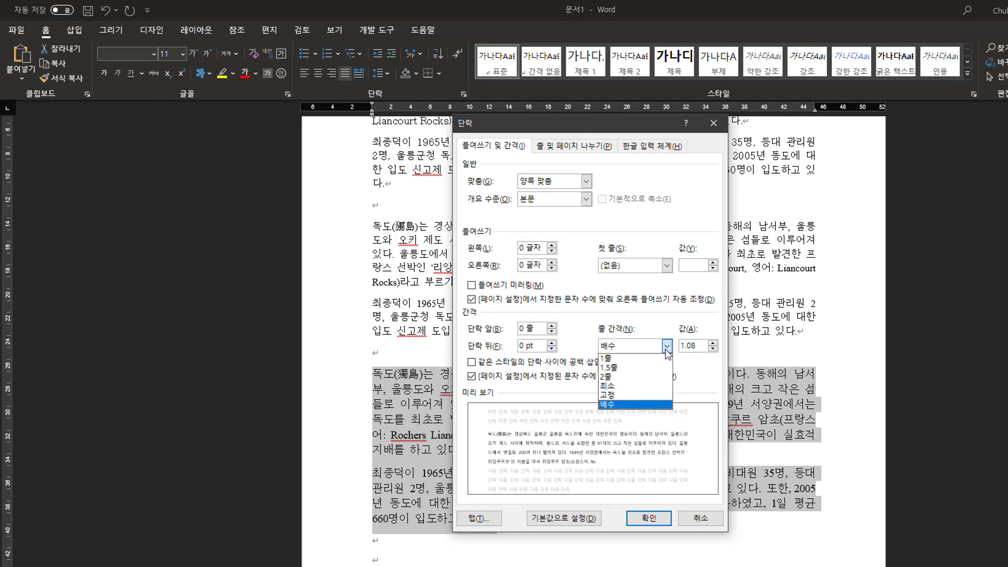
{"action": "left_click", "coordinate": [628, 369]}
{"action": "left_click", "coordinate": [651, 518]}
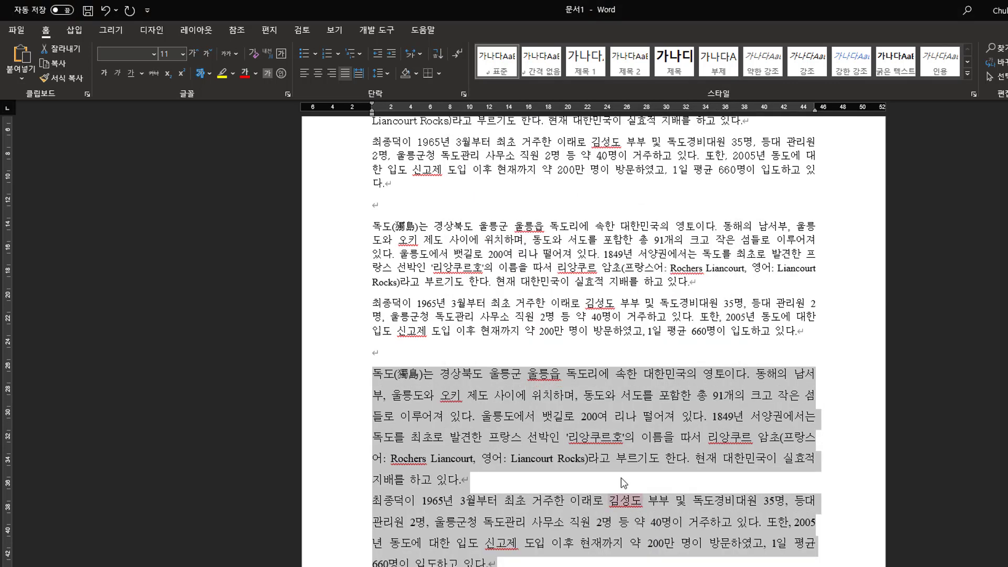
{"action": "scroll", "coordinate": [593, 448], "scroll_direction": "down", "scroll_amount": 4}
{"action": "left_click", "coordinate": [464, 458]}
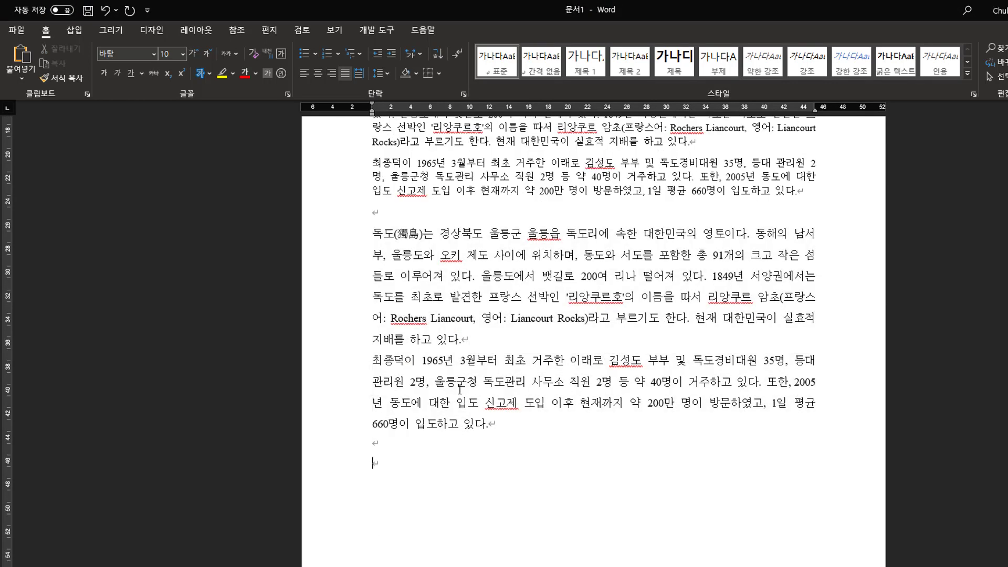
{"action": "left_click", "coordinate": [391, 74]}
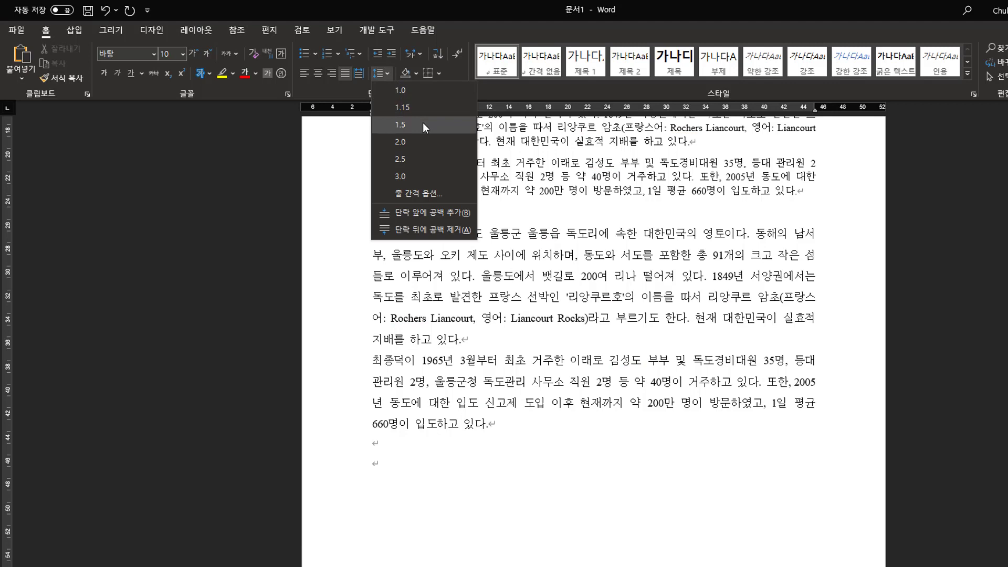
{"action": "left_click", "coordinate": [423, 159]}
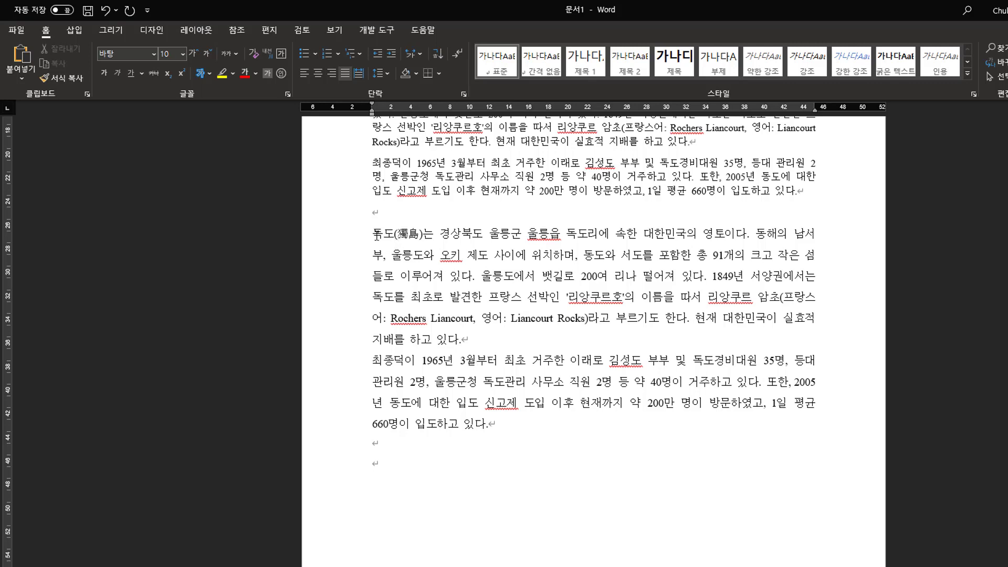
Set the line spacing of both paragraphs in the third copy to a fixed (고정) 22 pt
{"action": "left_click_drag", "start_coordinate": [376, 234], "coordinate": [521, 434]}
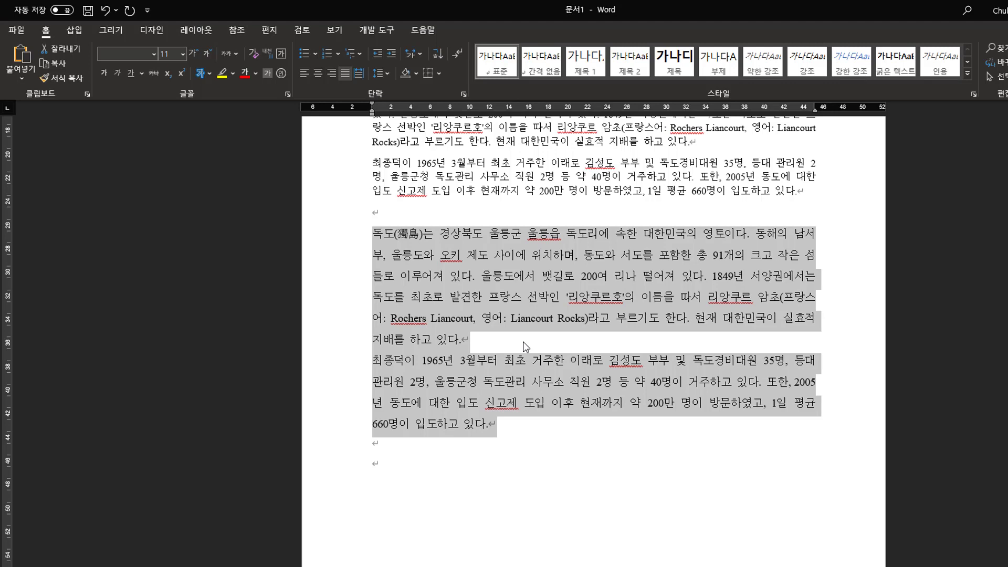
{"action": "left_click", "coordinate": [464, 93]}
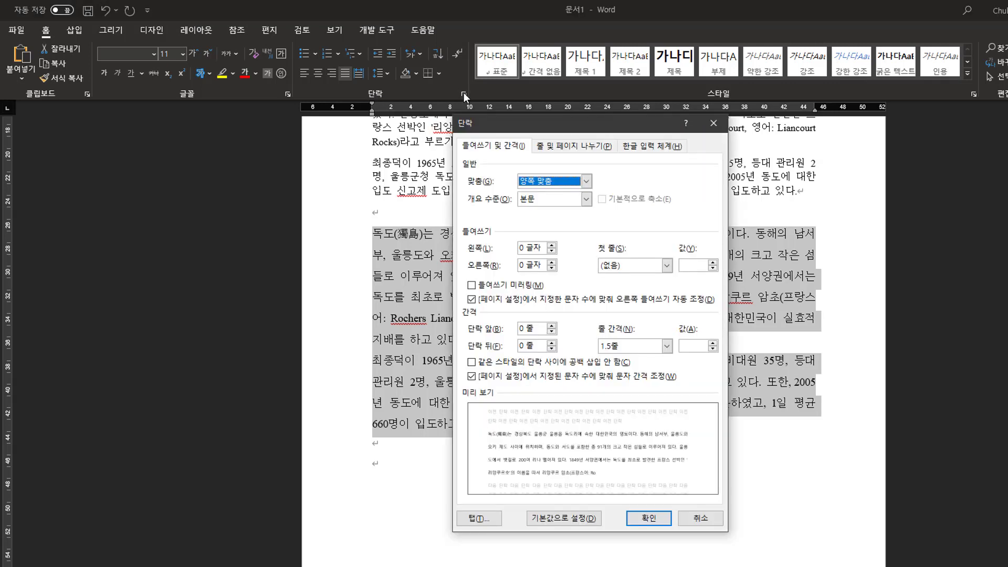
{"action": "left_click", "coordinate": [667, 346]}
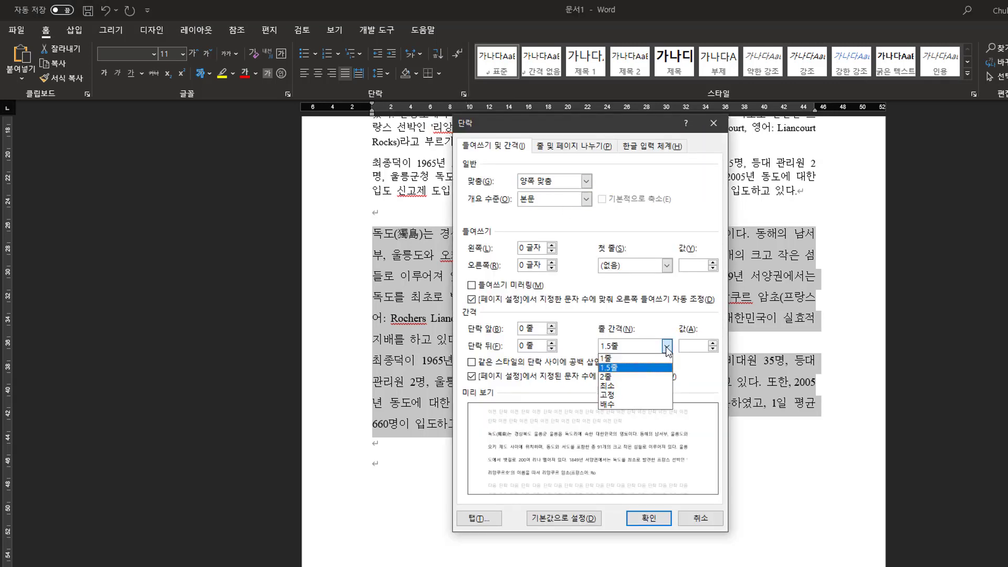
{"action": "left_click", "coordinate": [636, 394]}
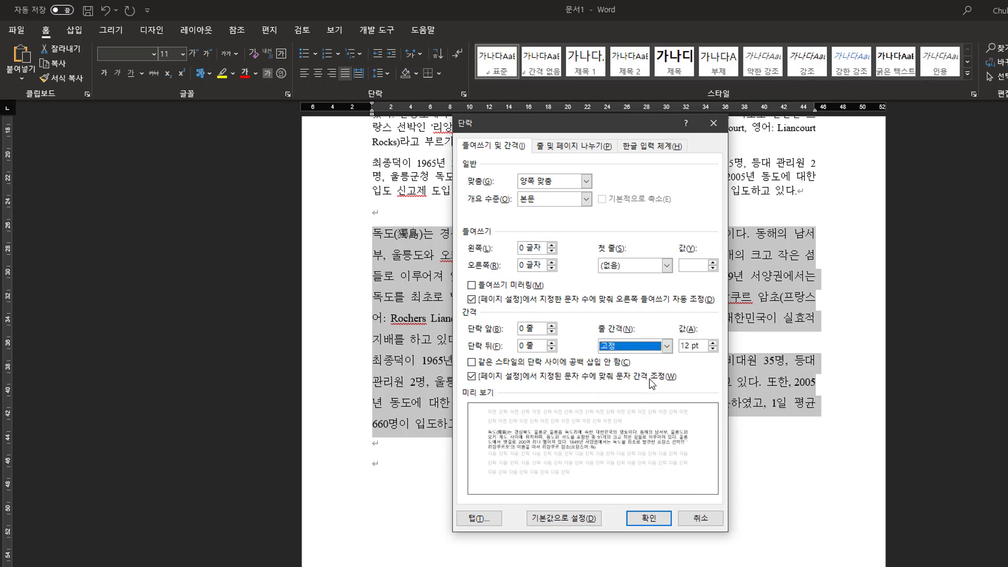
{"action": "left_click", "coordinate": [688, 347]}
{"action": "double_click", "coordinate": [688, 346]}
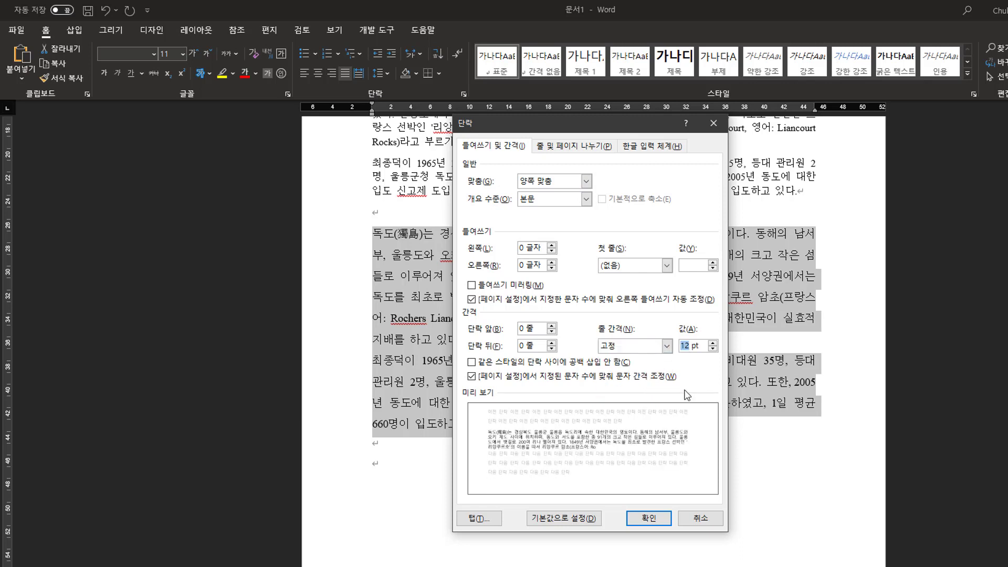
{"action": "type", "text": "22"}
{"action": "left_click", "coordinate": [660, 522]}
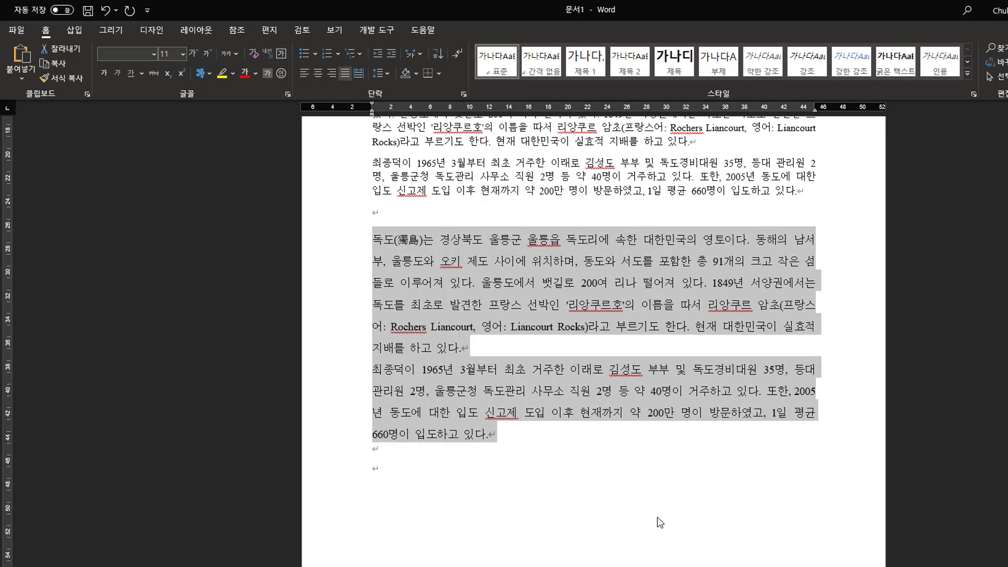
{"action": "left_click", "coordinate": [571, 439]}
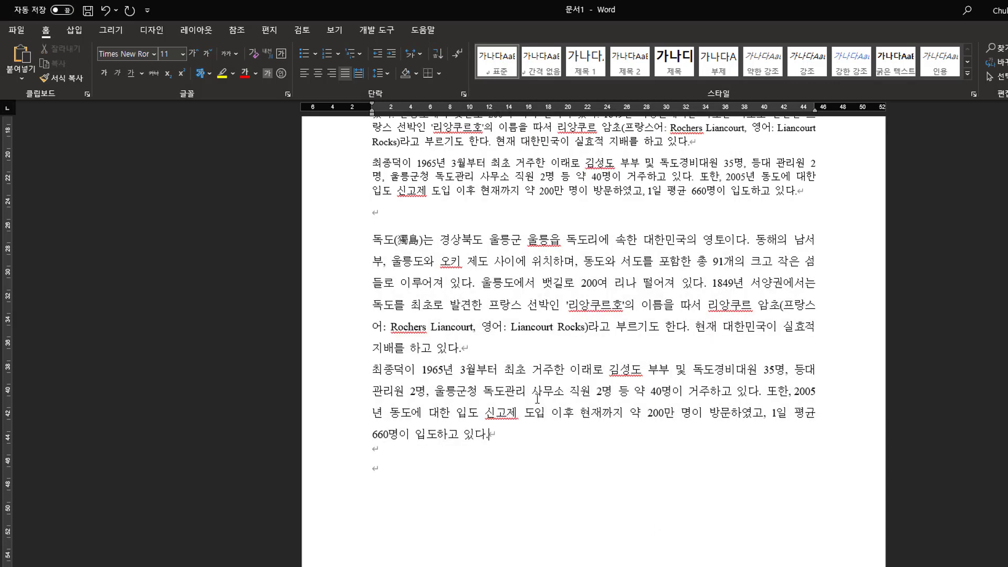
Change the font of the words 동도 and 서도 in the third copy's first paragraph to 맑은 고딕
{"action": "double_click", "coordinate": [593, 261]}
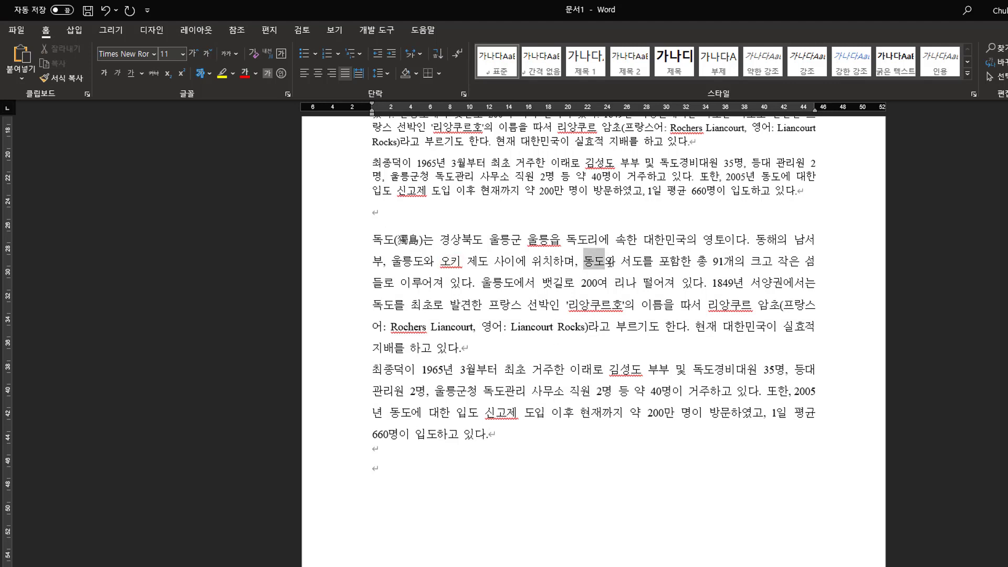
{"action": "left_click", "coordinate": [154, 55]}
{"action": "left_click", "coordinate": [150, 102]}
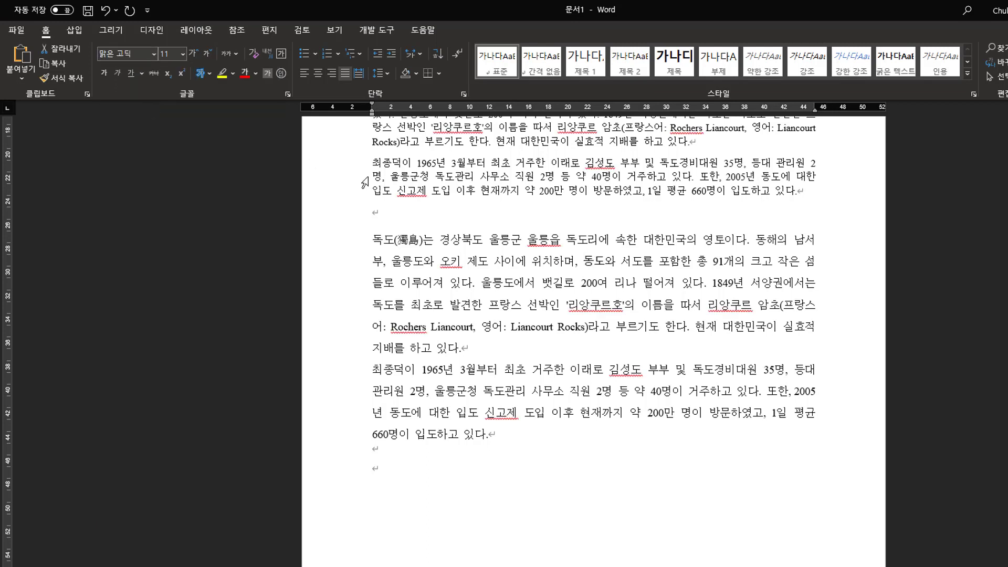
{"action": "double_click", "coordinate": [632, 261]}
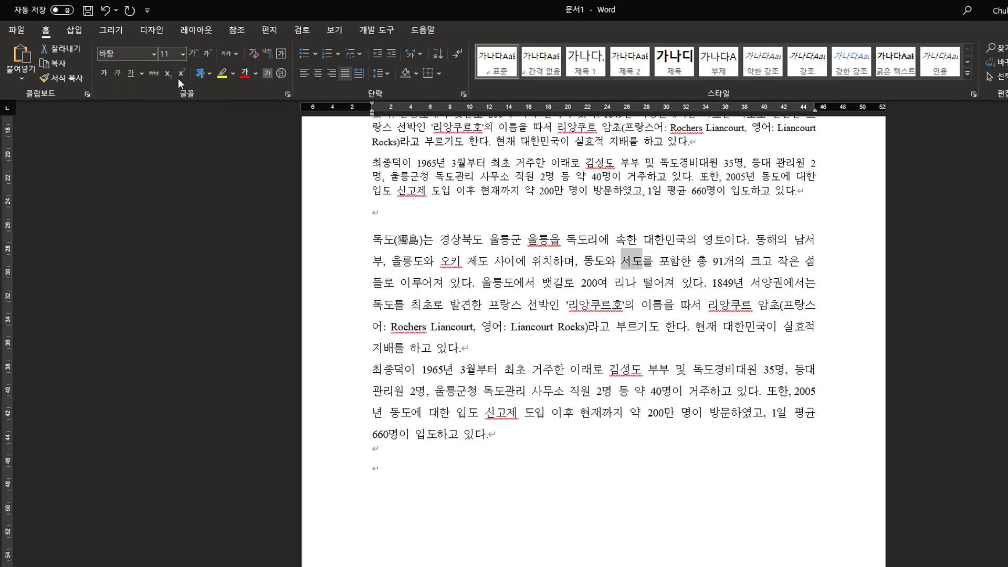
{"action": "left_click", "coordinate": [151, 55]}
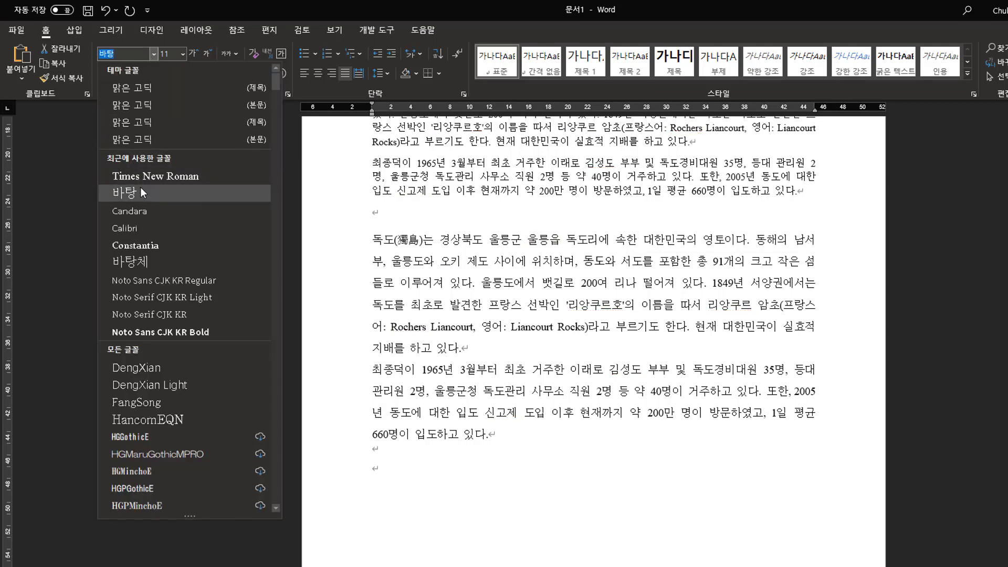
{"action": "left_click", "coordinate": [147, 110]}
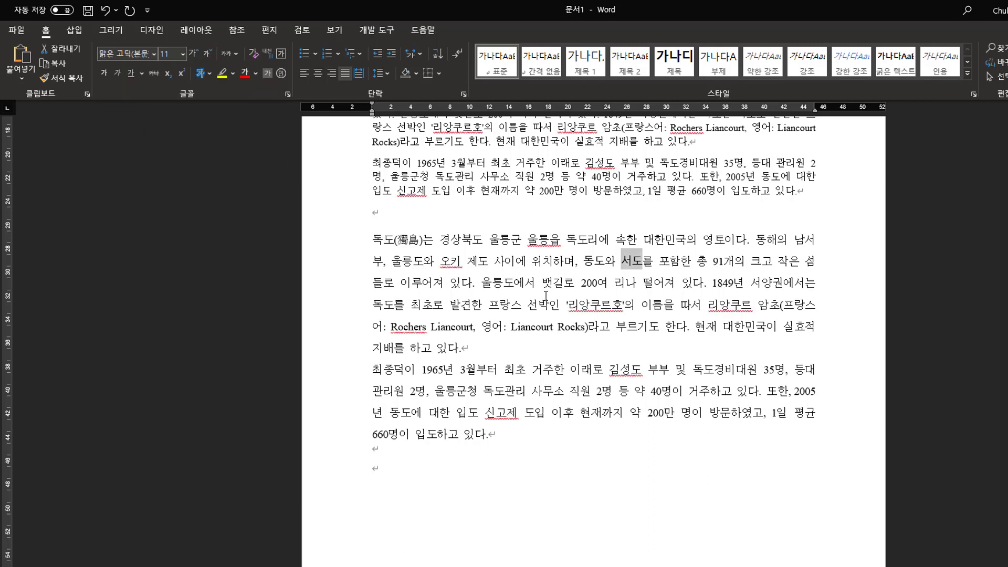
Set the line spacing of the third copy, including the empty line below it, to 1.5
{"action": "double_click", "coordinate": [449, 261]}
{"action": "left_click_drag", "start_coordinate": [372, 239], "coordinate": [551, 451]}
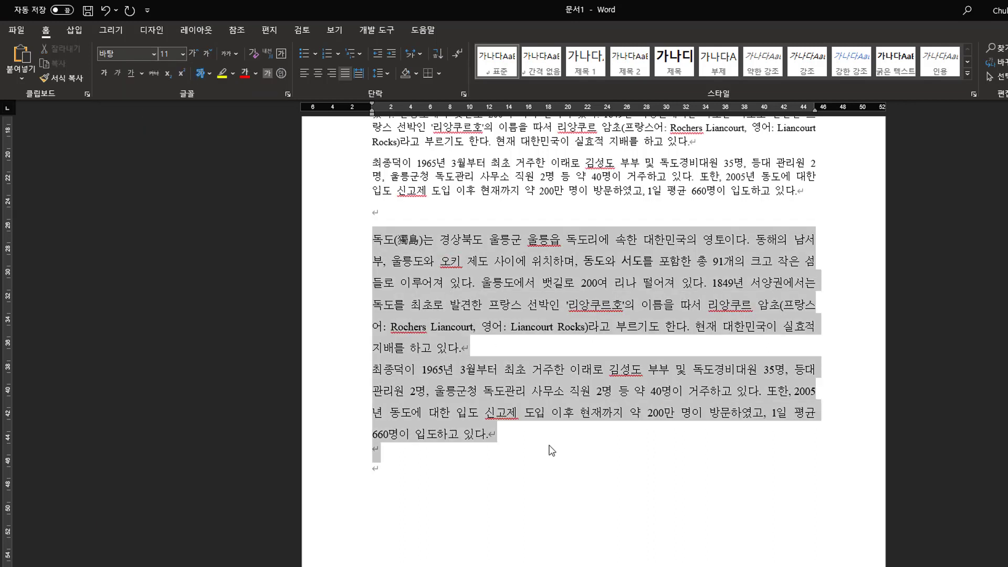
{"action": "left_click", "coordinate": [389, 74]}
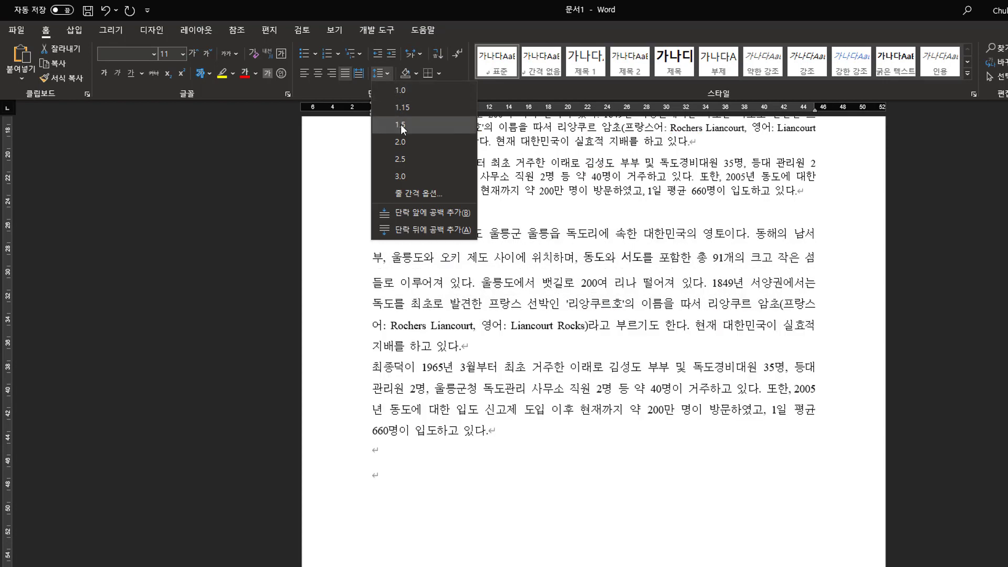
{"action": "left_click", "coordinate": [401, 125]}
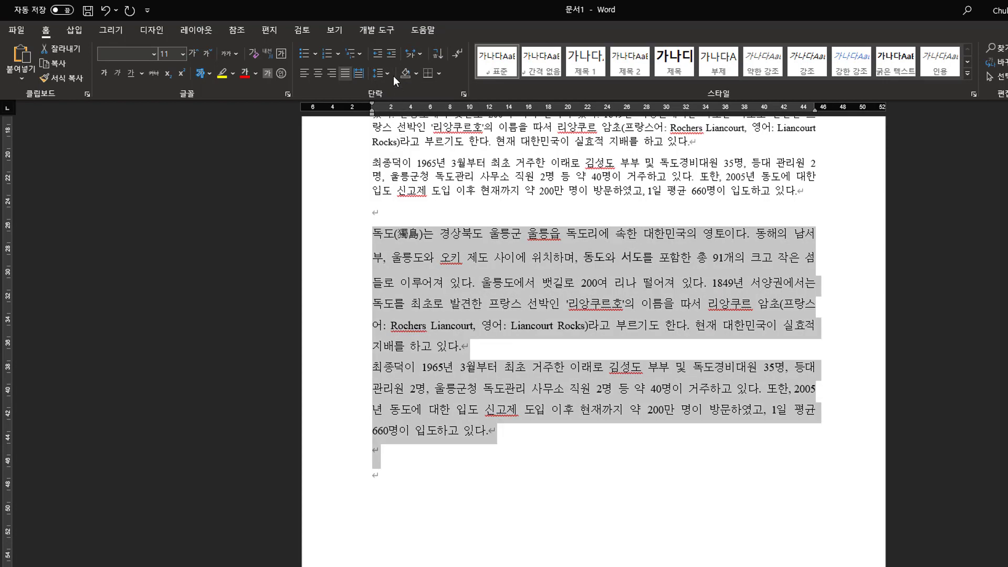
Try a line spacing of 1.15 on the third copy and return it to 1.5
{"action": "left_click", "coordinate": [388, 76]}
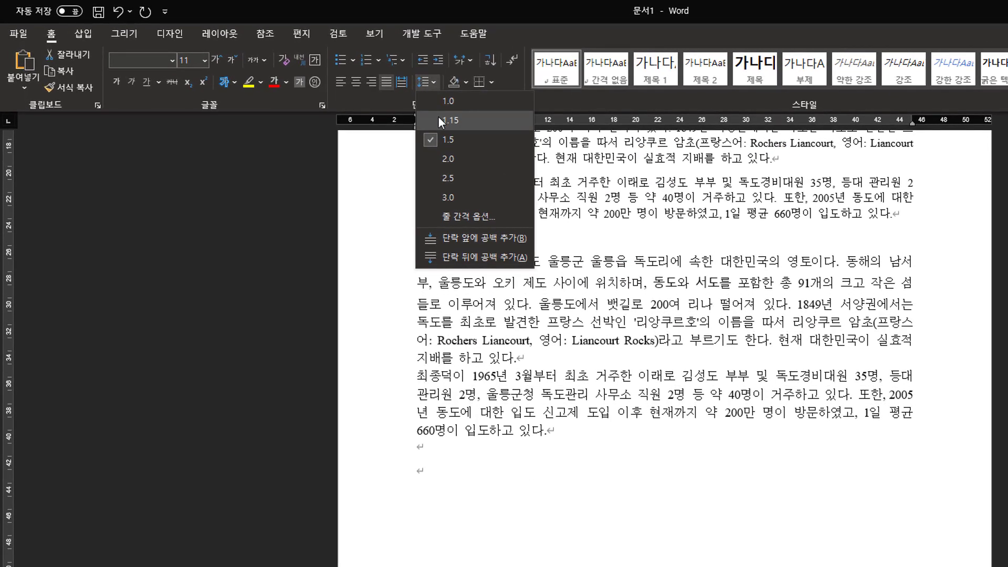
{"action": "left_click", "coordinate": [439, 120]}
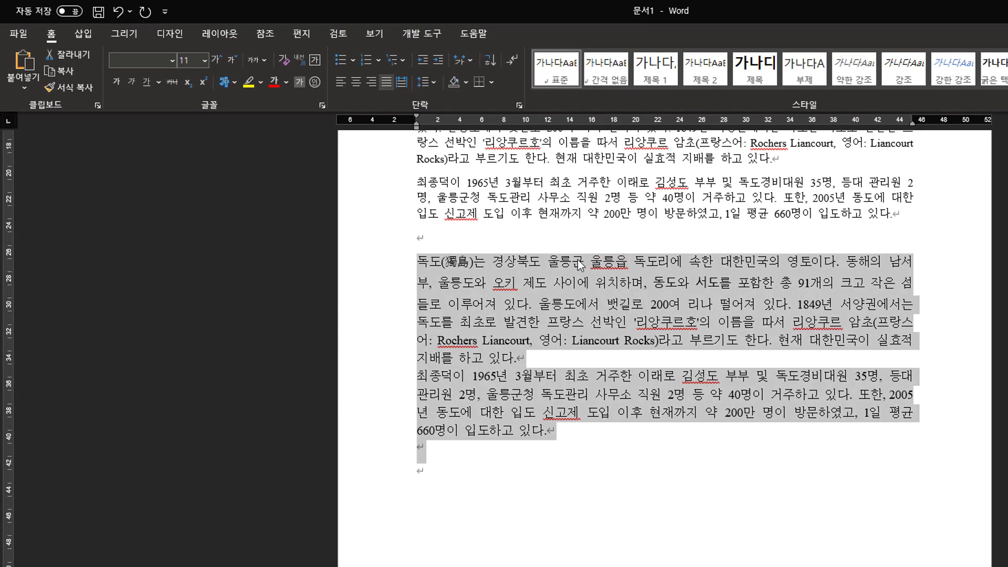
{"action": "left_click", "coordinate": [449, 140]}
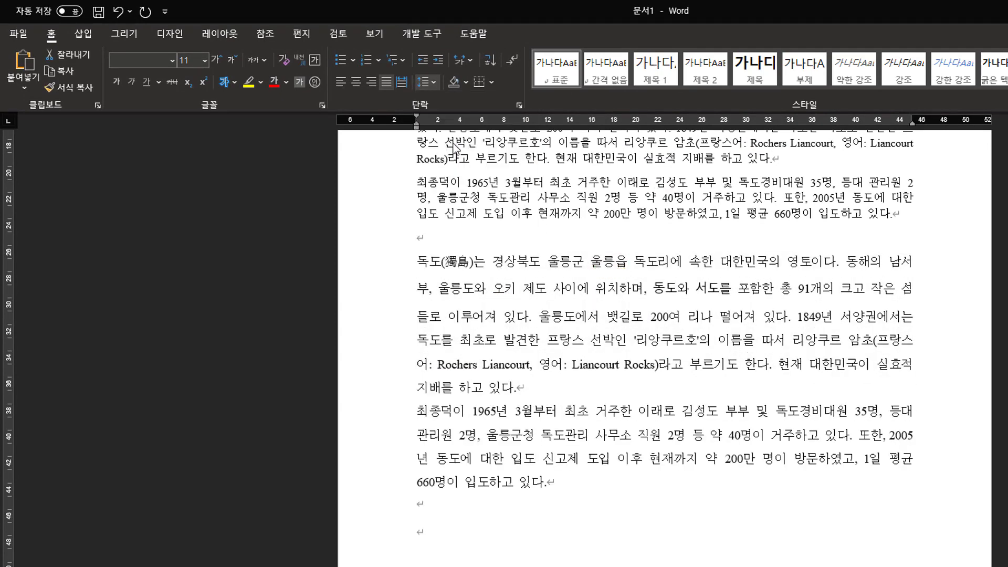
{"action": "left_click", "coordinate": [544, 301]}
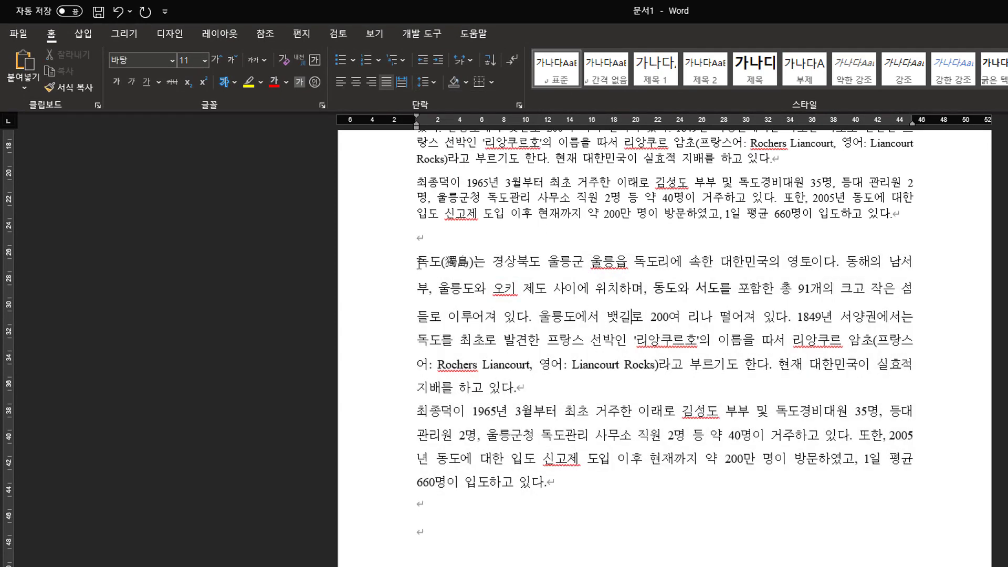
Compare the line spacing around the 맑은 고딕 words with that of the other lines in the third copy's first paragraph
{"action": "left_click_drag", "start_coordinate": [417, 264], "coordinate": [521, 274]}
{"action": "left_click", "coordinate": [443, 317]}
{"action": "left_click_drag", "start_coordinate": [521, 318], "coordinate": [580, 344]}
{"action": "left_click_drag", "start_coordinate": [465, 388], "coordinate": [518, 395]}
{"action": "left_click_drag", "start_coordinate": [420, 290], "coordinate": [903, 289]}
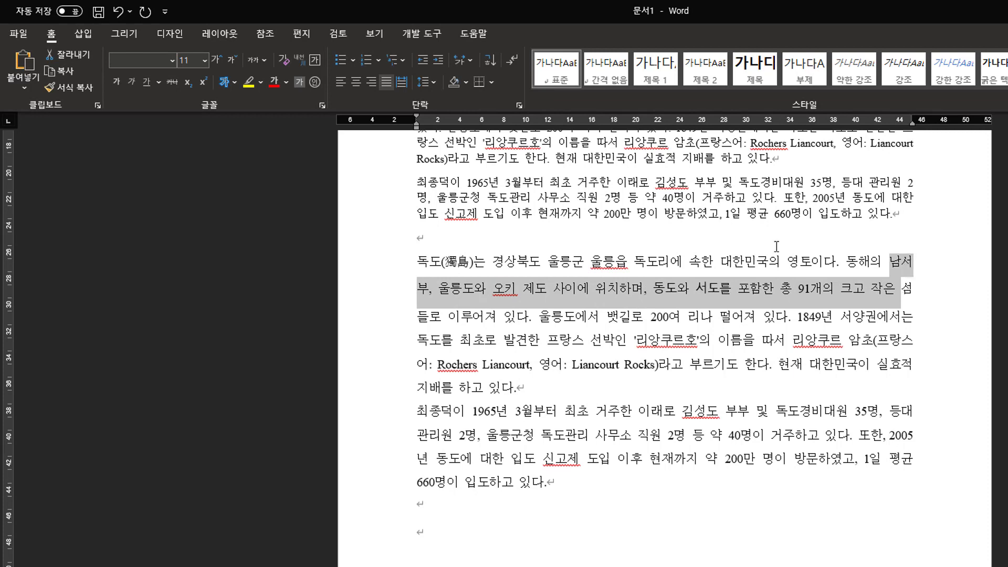
{"action": "left_click", "coordinate": [753, 316]}
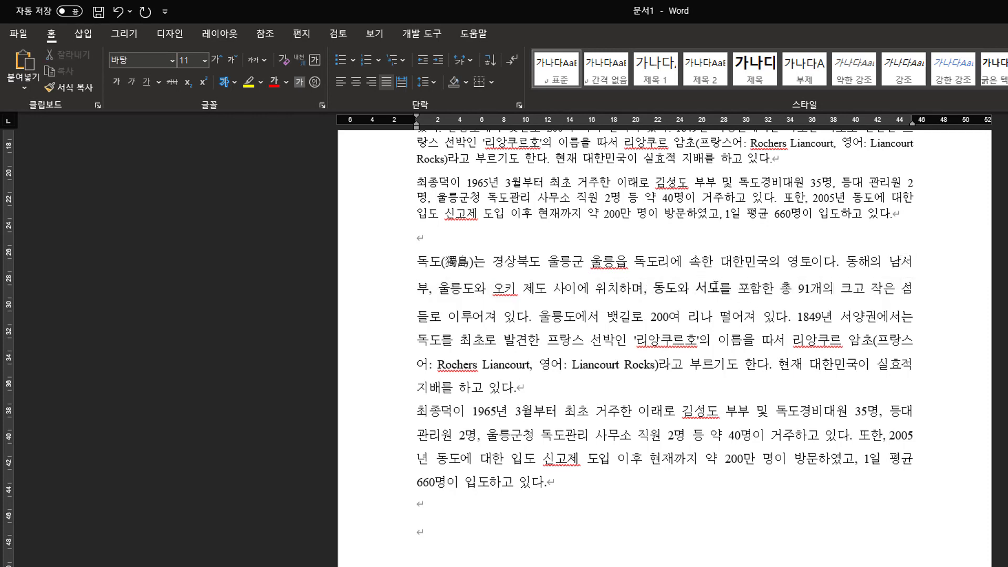
{"action": "left_click_drag", "start_coordinate": [630, 287], "coordinate": [779, 287]}
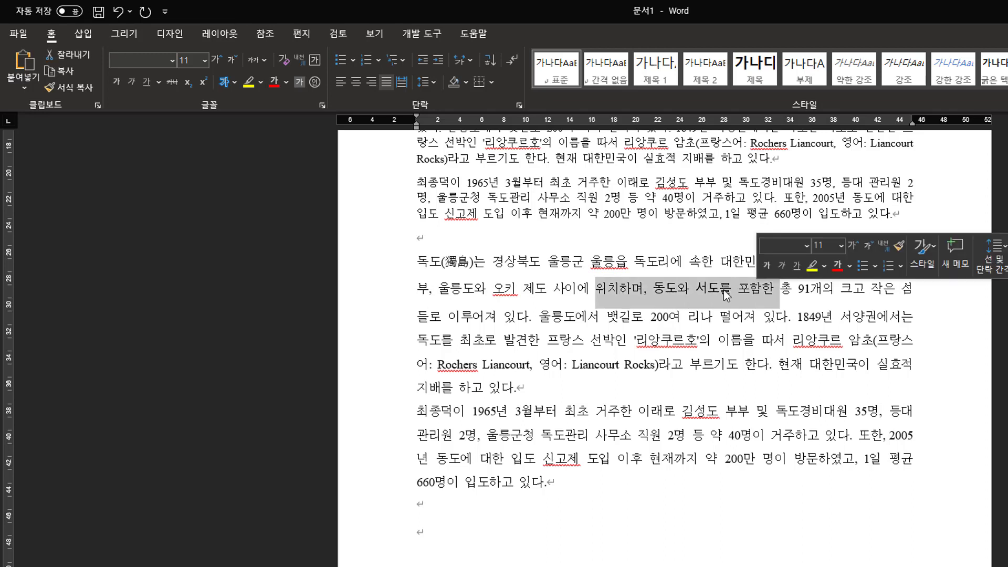
{"action": "left_click_drag", "start_coordinate": [623, 266], "coordinate": [777, 265]}
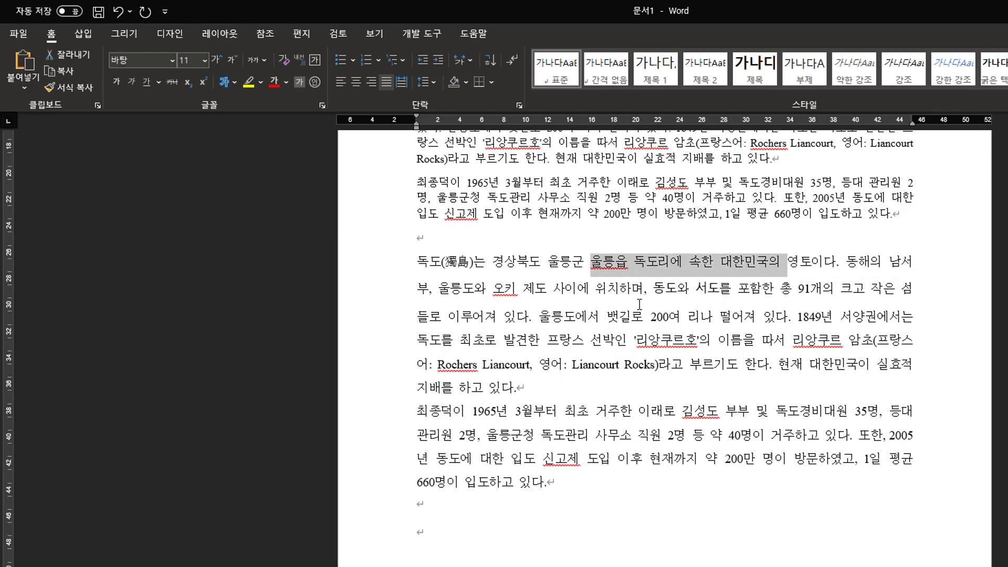
{"action": "left_click_drag", "start_coordinate": [613, 316], "coordinate": [777, 342]}
{"action": "left_click", "coordinate": [673, 340]}
{"action": "left_click_drag", "start_coordinate": [671, 363], "coordinate": [775, 362]}
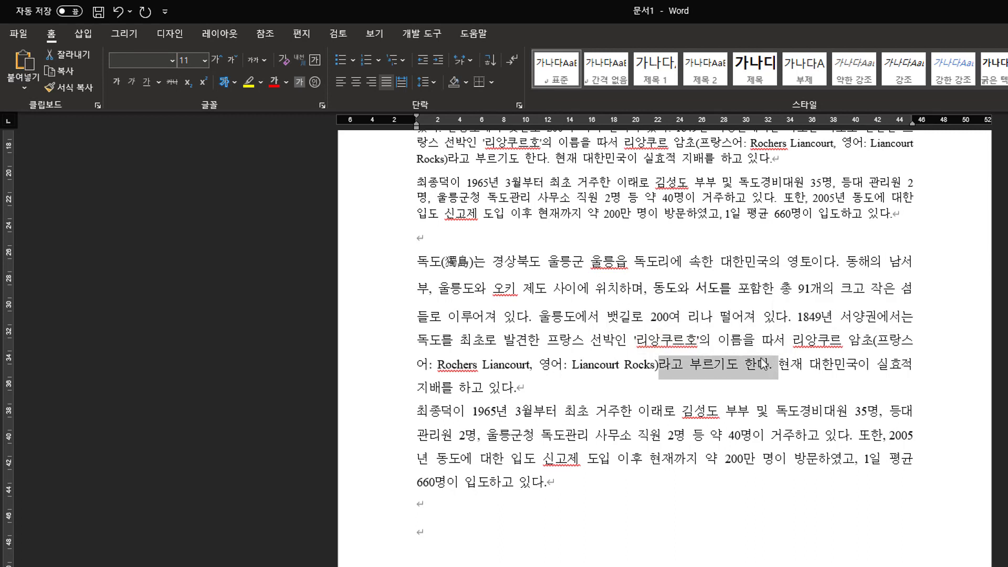
Examine the line gaps at the word 동도 against those at differently fonted phrases on the lines below in the third copy
{"action": "left_click_drag", "start_coordinate": [673, 341], "coordinate": [761, 342]}
{"action": "left_click_drag", "start_coordinate": [671, 316], "coordinate": [756, 316]}
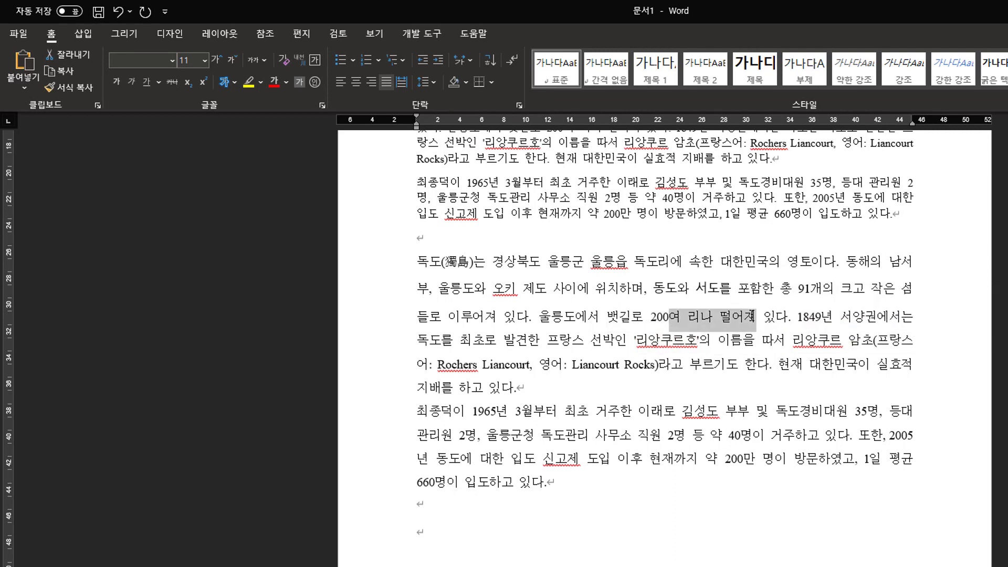
{"action": "left_click_drag", "start_coordinate": [653, 289], "coordinate": [676, 289]}
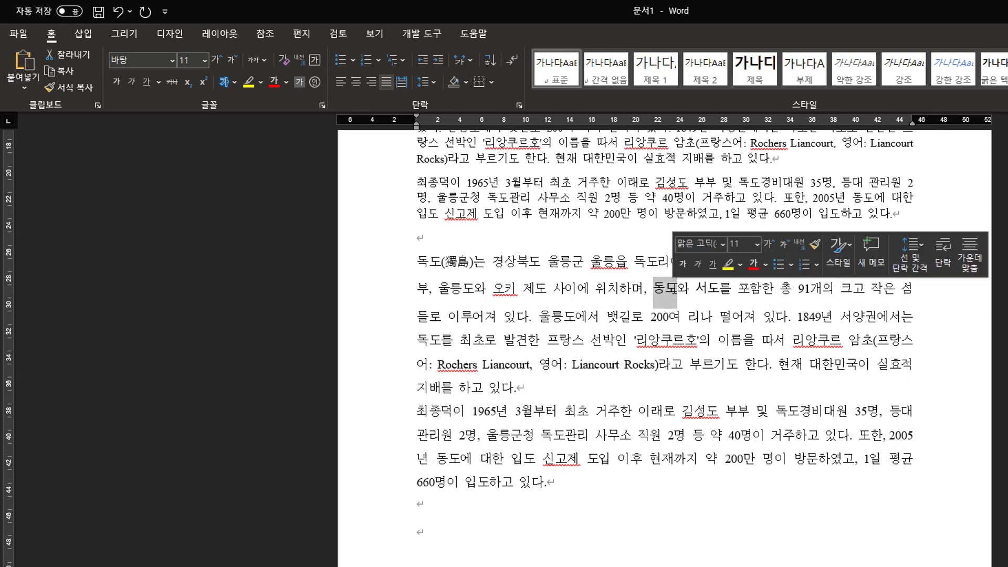
{"action": "left_click_drag", "start_coordinate": [608, 290], "coordinate": [672, 291]}
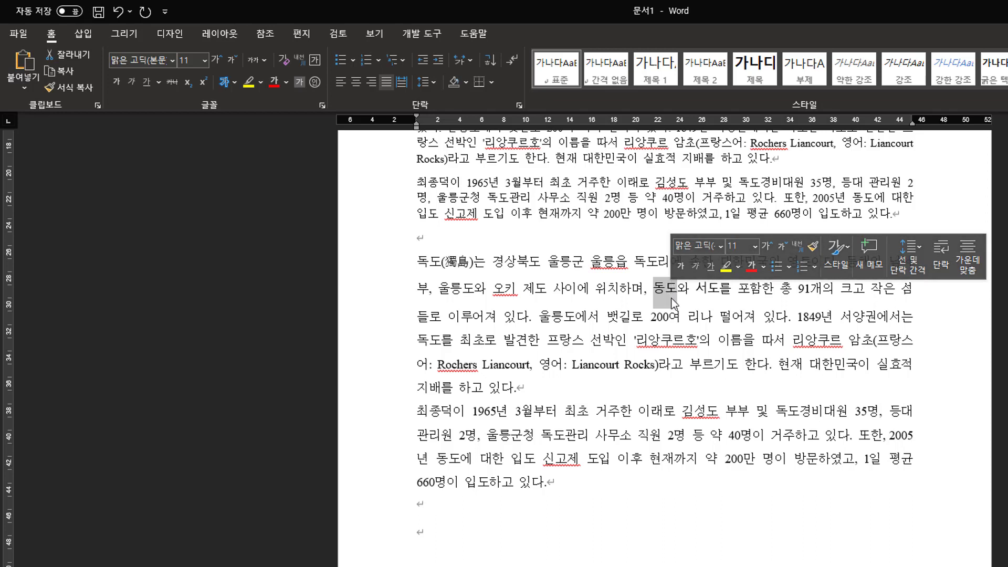
{"action": "left_click", "coordinate": [688, 314]}
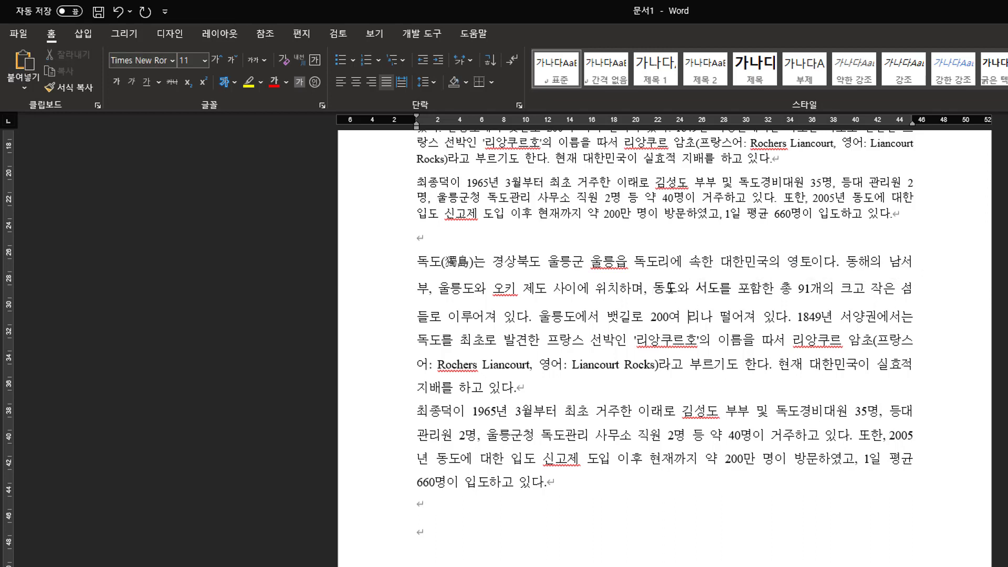
{"action": "left_click_drag", "start_coordinate": [654, 287], "coordinate": [675, 290]}
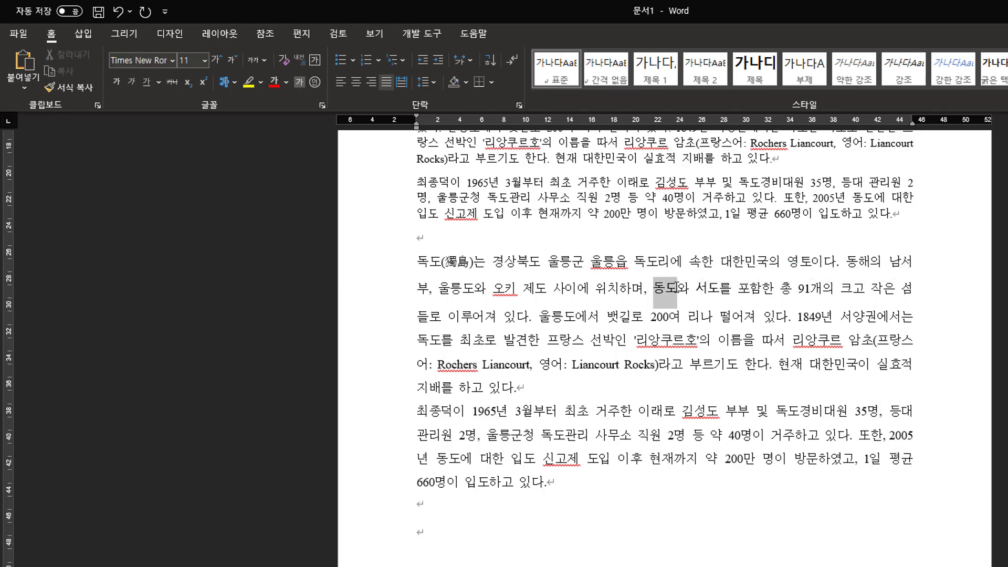
{"action": "left_click", "coordinate": [666, 295]}
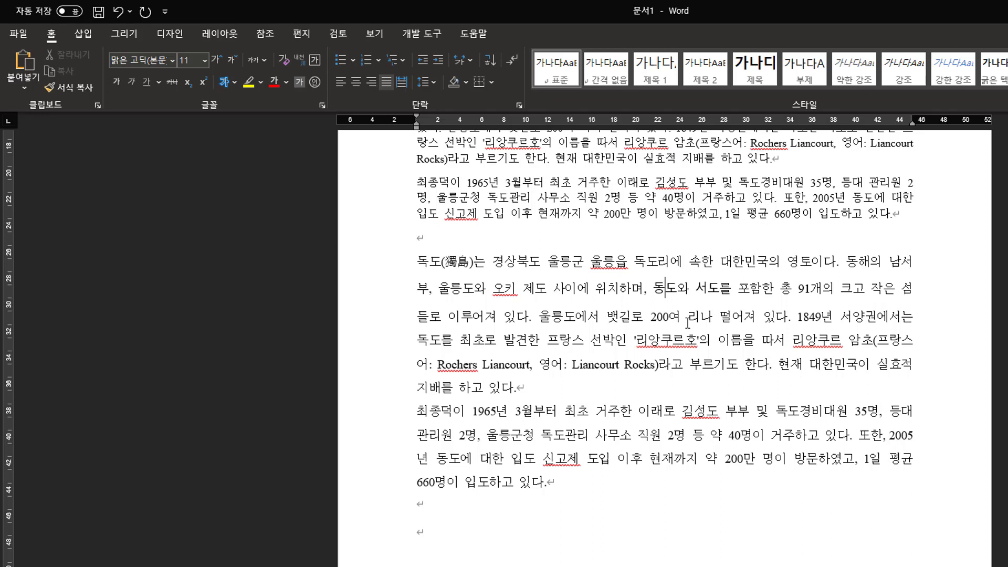
{"action": "left_click", "coordinate": [679, 389]}
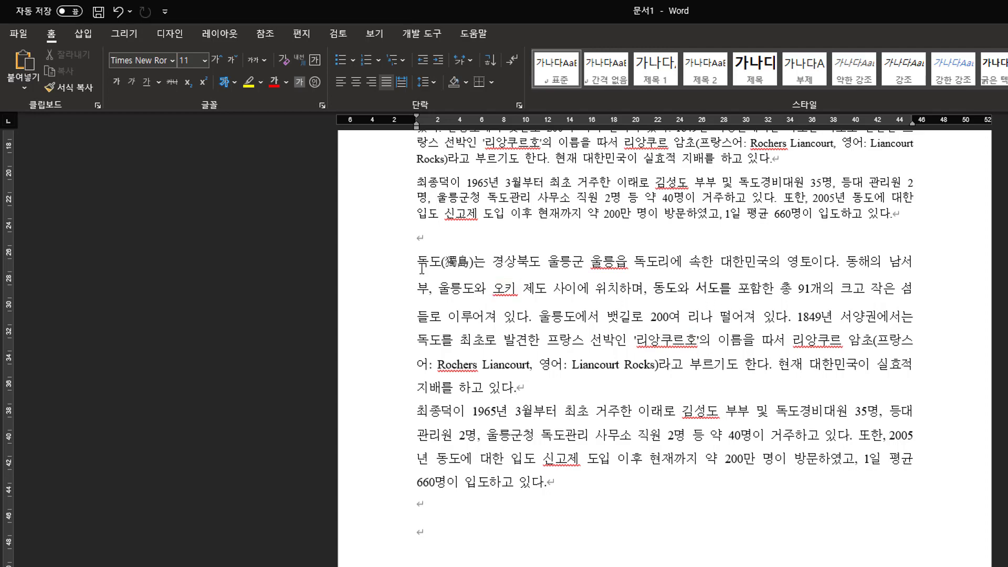
Set the line spacing of the third copy's two paragraphs to fixed (고정) at 22 pt
{"action": "left_click_drag", "start_coordinate": [415, 261], "coordinate": [598, 492]}
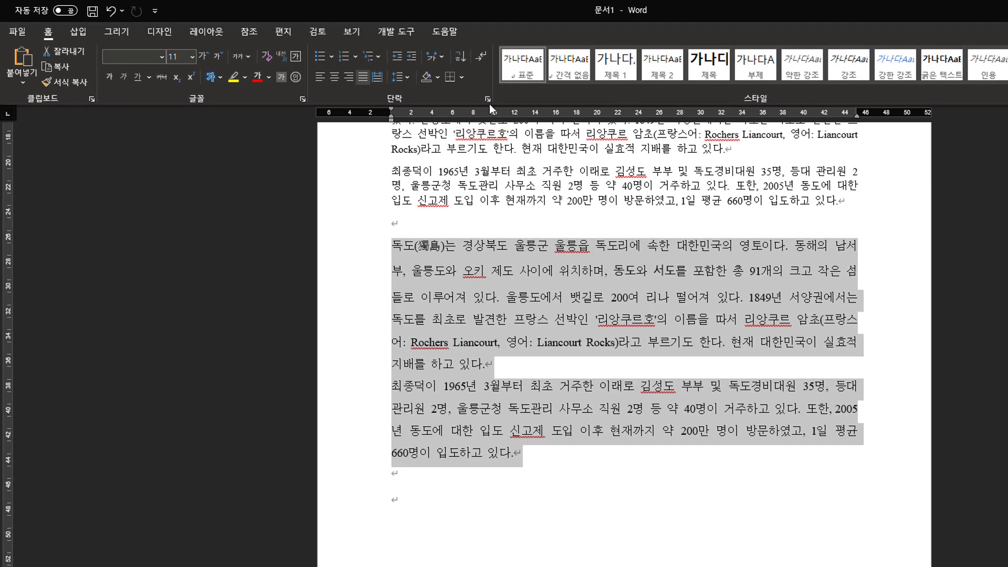
{"action": "left_click", "coordinate": [508, 103]}
{"action": "left_click", "coordinate": [663, 363]}
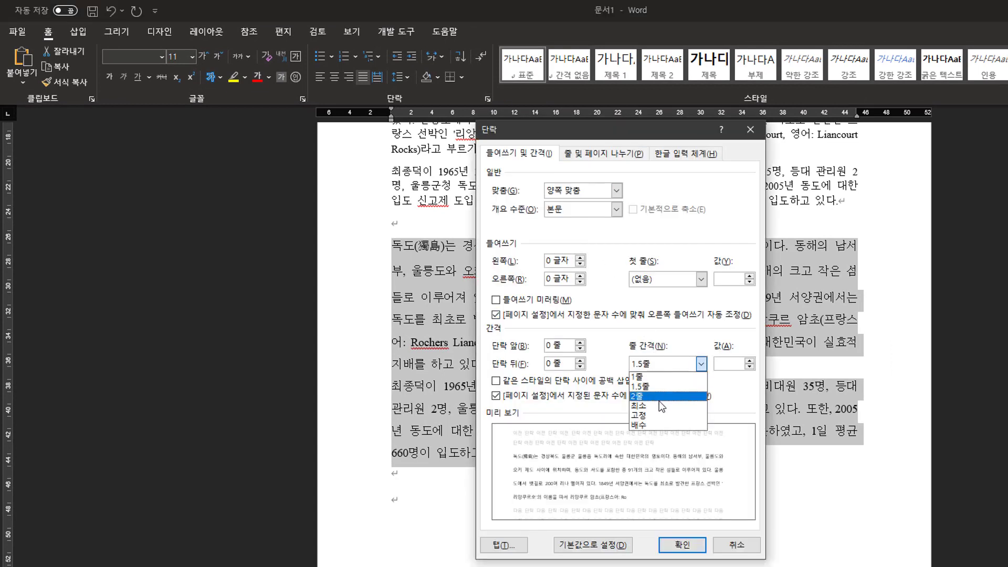
{"action": "left_click", "coordinate": [659, 414]}
{"action": "double_click", "coordinate": [720, 363]}
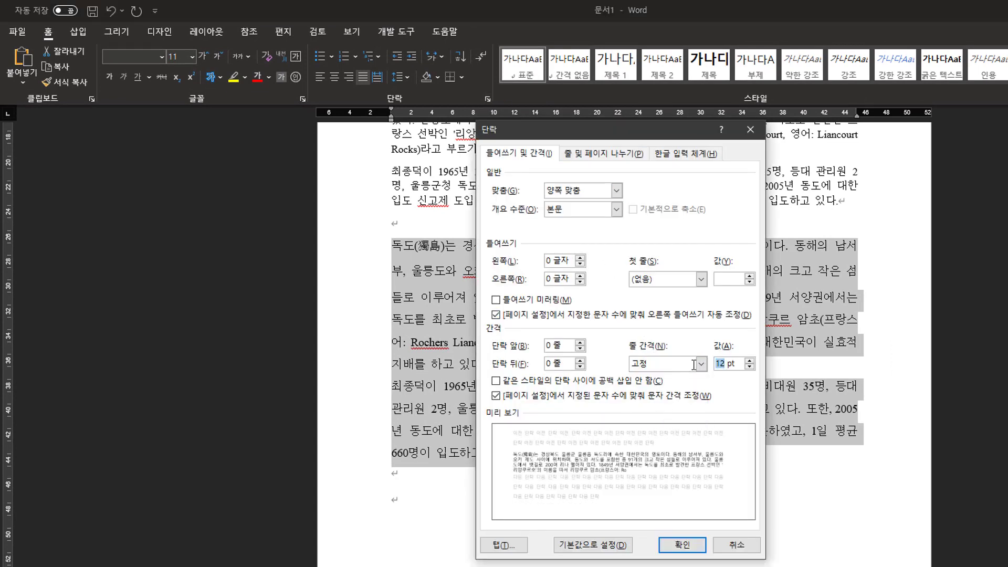
{"action": "left_click", "coordinate": [688, 549]}
{"action": "left_click", "coordinate": [692, 365]}
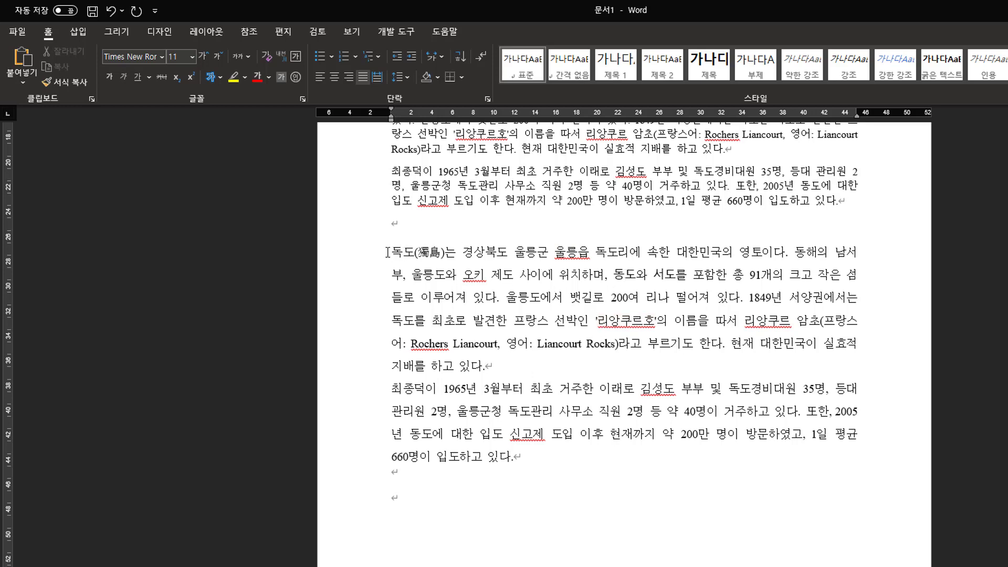
Apply a first-line indent (첫 줄) of 1 character to both paragraphs of the third copy
{"action": "left_click_drag", "start_coordinate": [393, 253], "coordinate": [519, 456]}
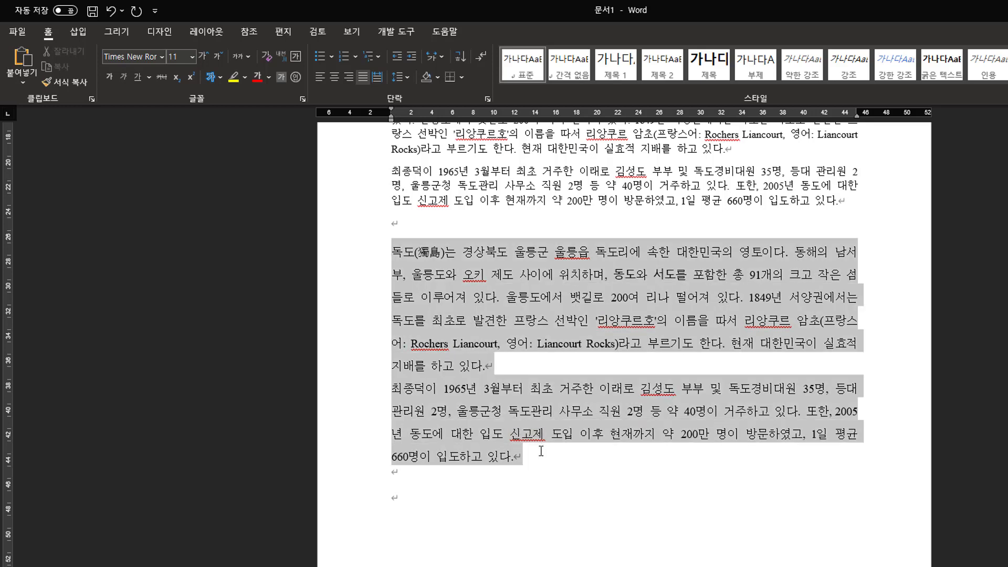
{"action": "left_click", "coordinate": [487, 99]}
{"action": "left_click", "coordinate": [668, 282]}
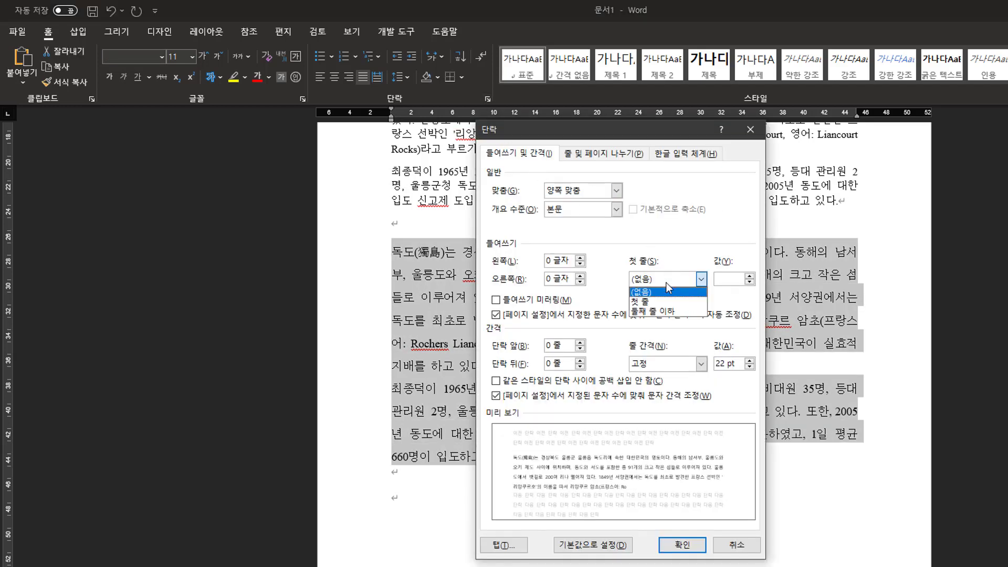
{"action": "left_click", "coordinate": [665, 303]}
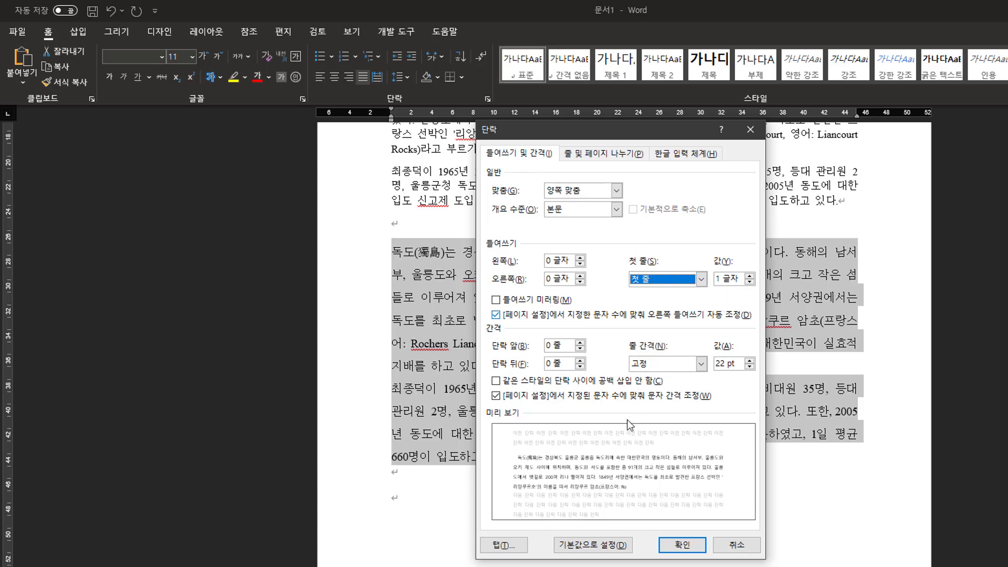
{"action": "left_click", "coordinate": [683, 545]}
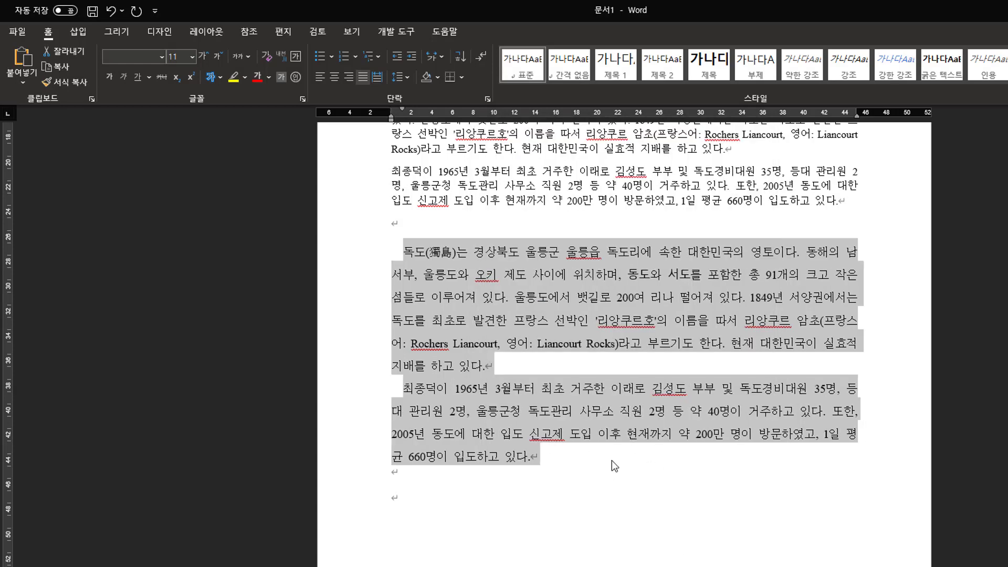
{"action": "left_click", "coordinate": [610, 469]}
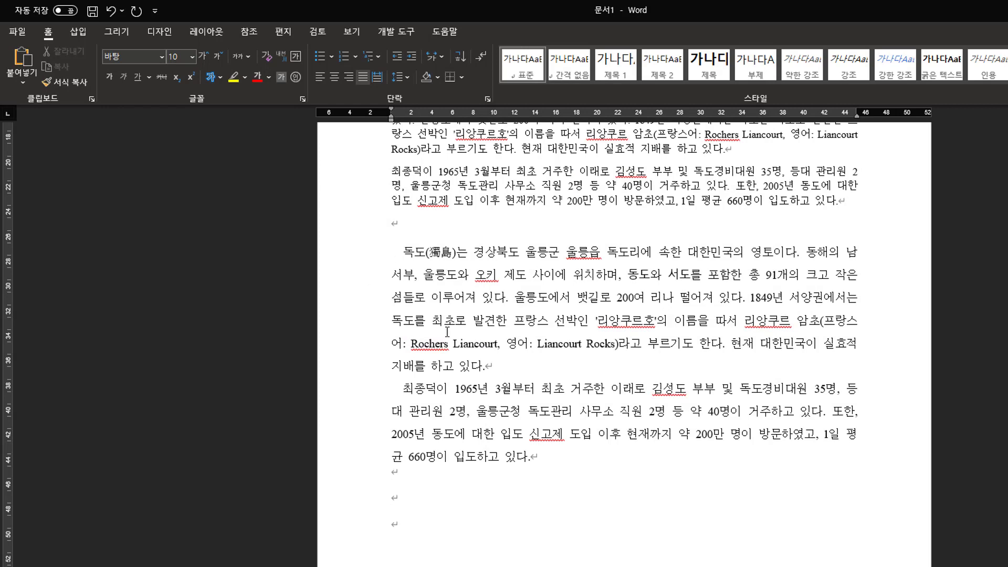
Compare the third copy with the copies above it and review its indent, alignment and line spacing settings without changing them
{"action": "scroll", "coordinate": [465, 387], "scroll_direction": "up", "scroll_amount": 2}
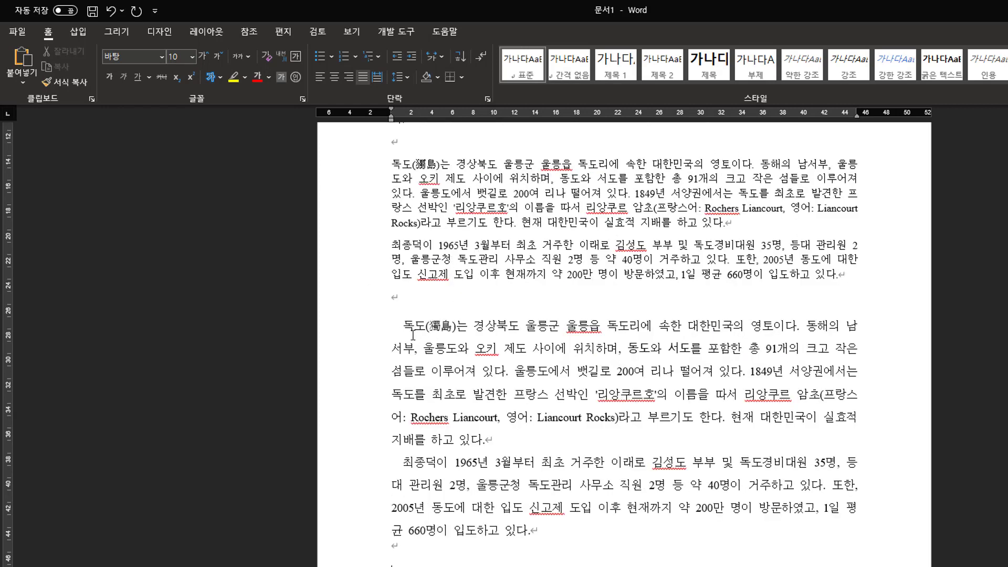
{"action": "scroll", "coordinate": [410, 331], "scroll_direction": "up", "scroll_amount": 1}
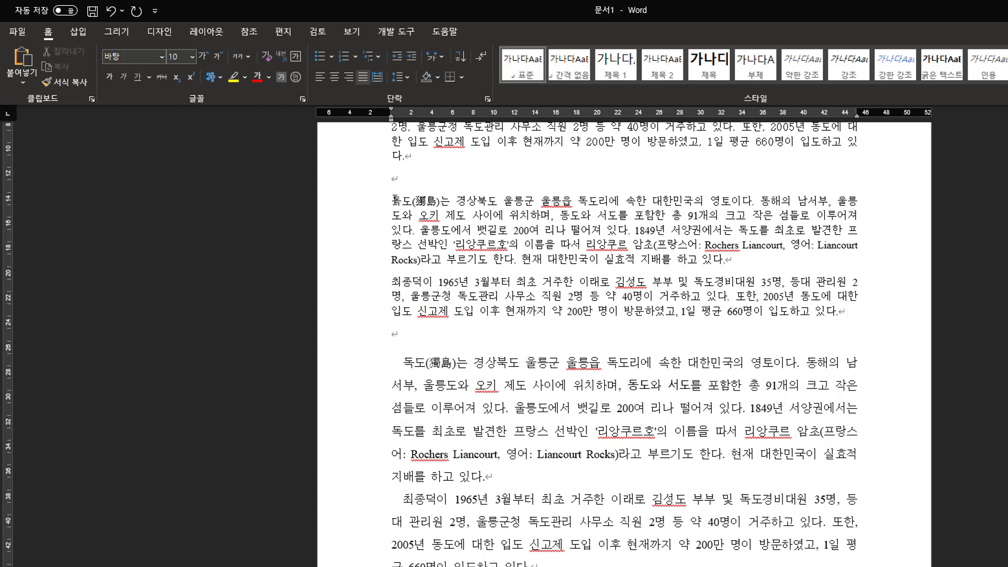
{"action": "scroll", "coordinate": [562, 225], "scroll_direction": "down", "scroll_amount": 3}
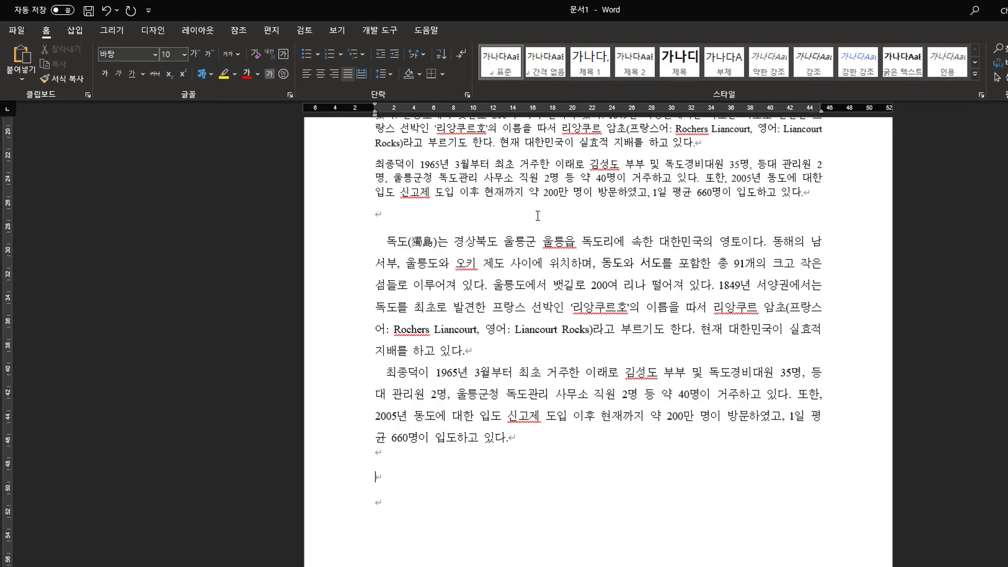
{"action": "scroll", "coordinate": [537, 216], "scroll_direction": "down", "scroll_amount": 1}
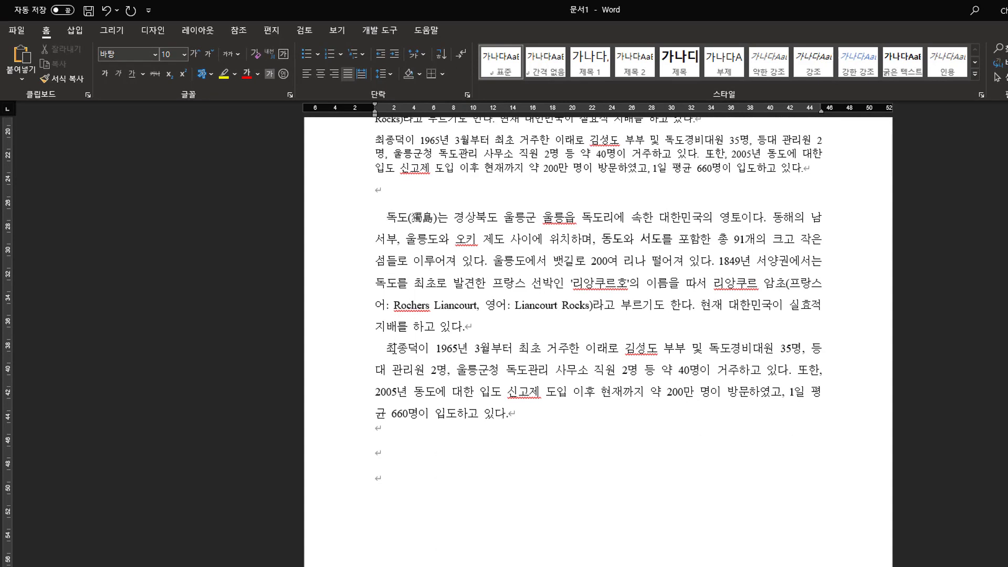
{"action": "left_click", "coordinate": [529, 413]}
{"action": "key", "text": "Down"}
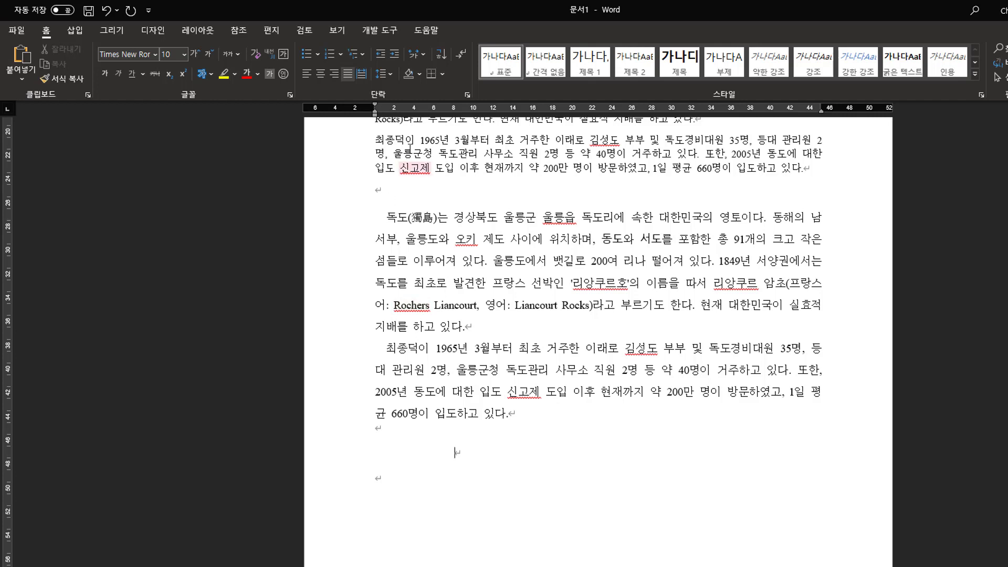
{"action": "left_click", "coordinate": [468, 96]}
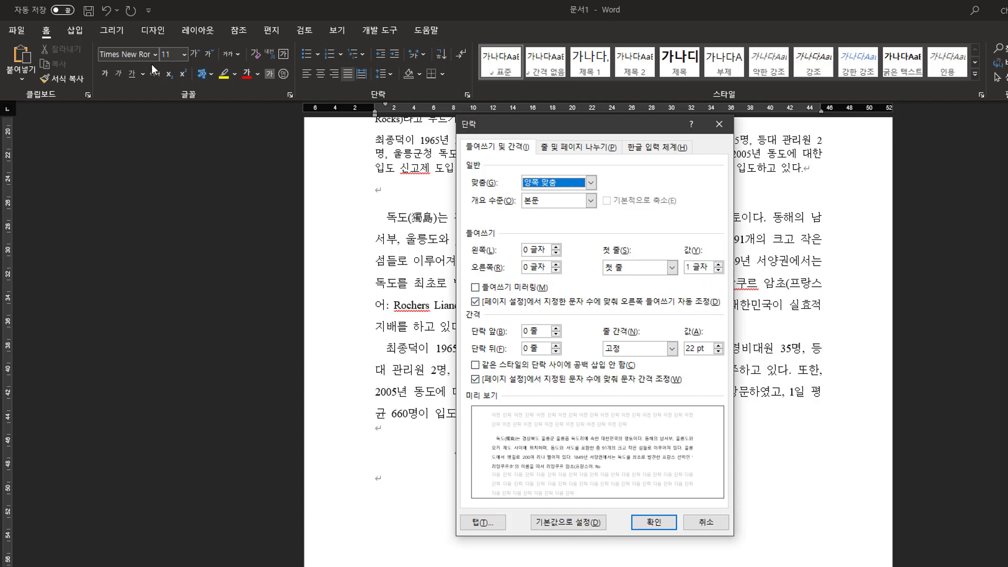
{"action": "left_click", "coordinate": [711, 523]}
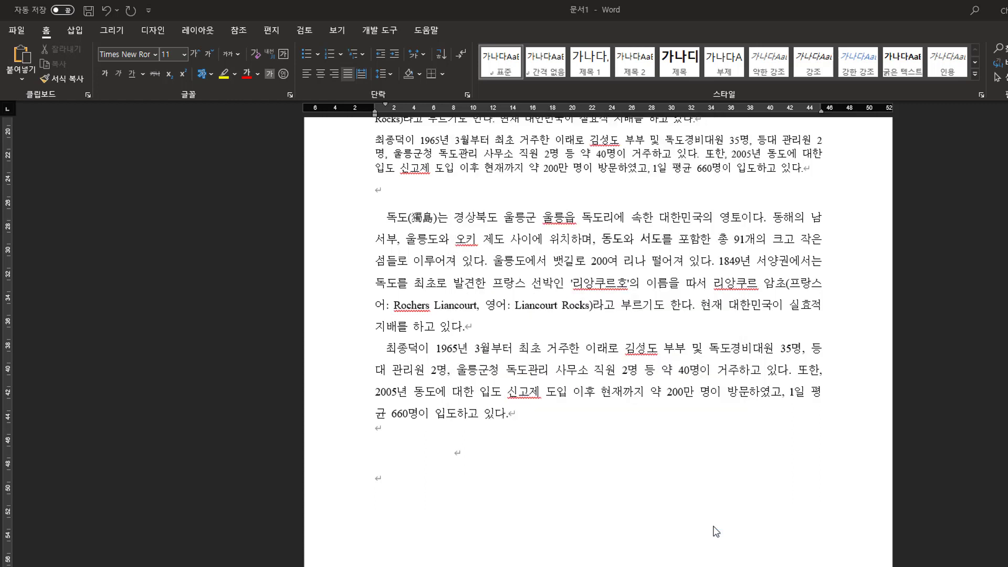
Try left alignment on the third copy's two paragraphs and undo it
{"action": "left_click", "coordinate": [534, 344]}
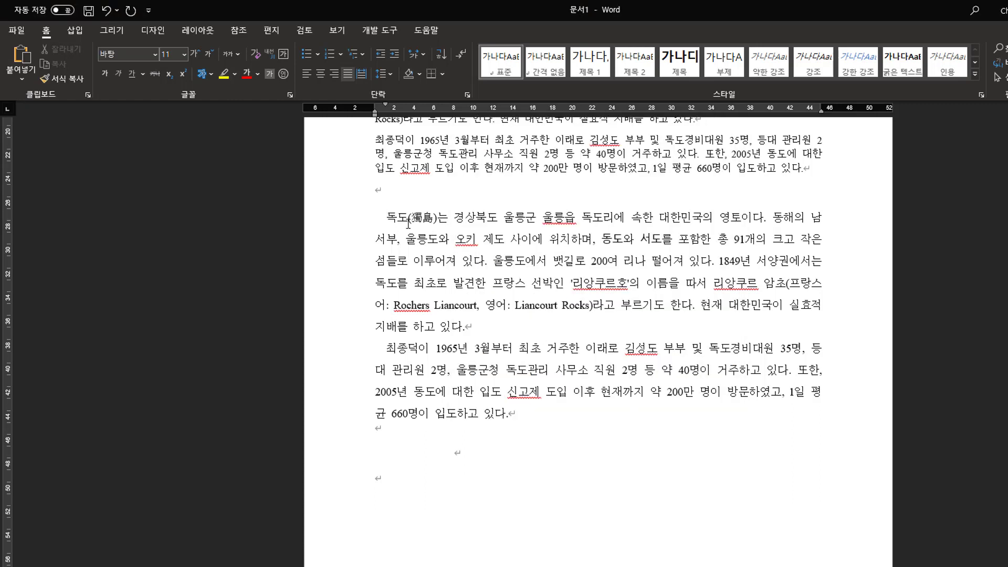
{"action": "left_click_drag", "start_coordinate": [408, 223], "coordinate": [555, 409]}
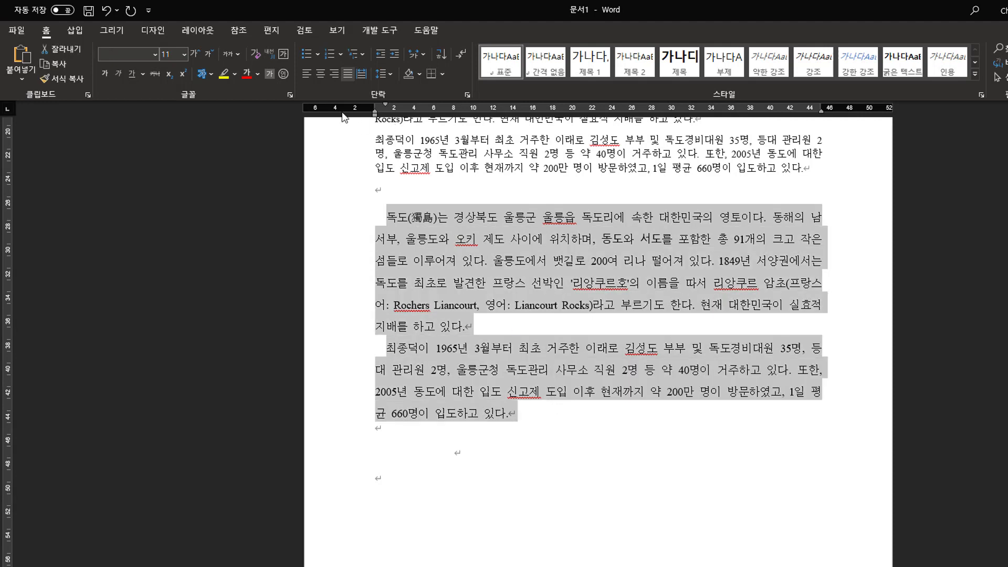
{"action": "left_click", "coordinate": [307, 77]}
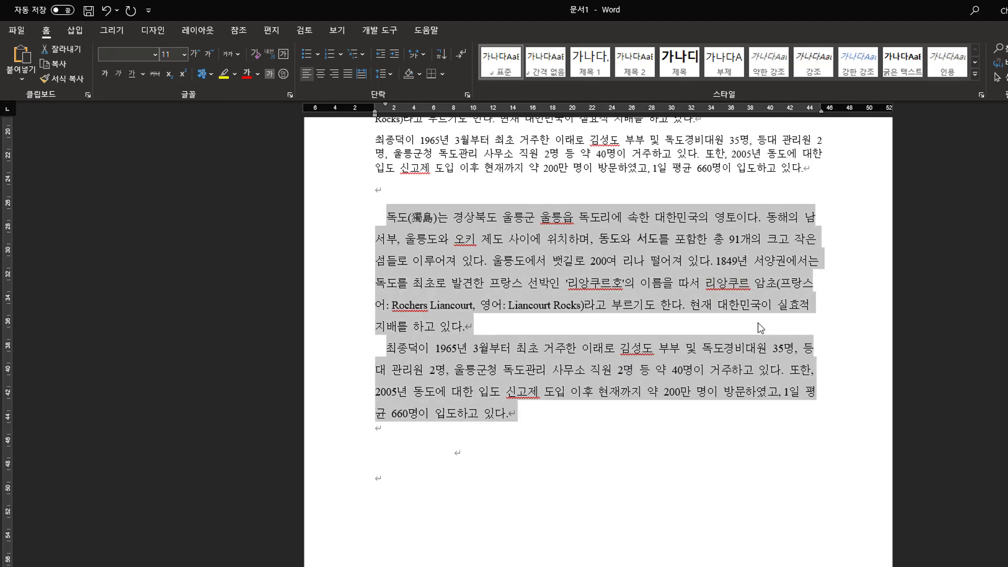
{"action": "left_click", "coordinate": [797, 346]}
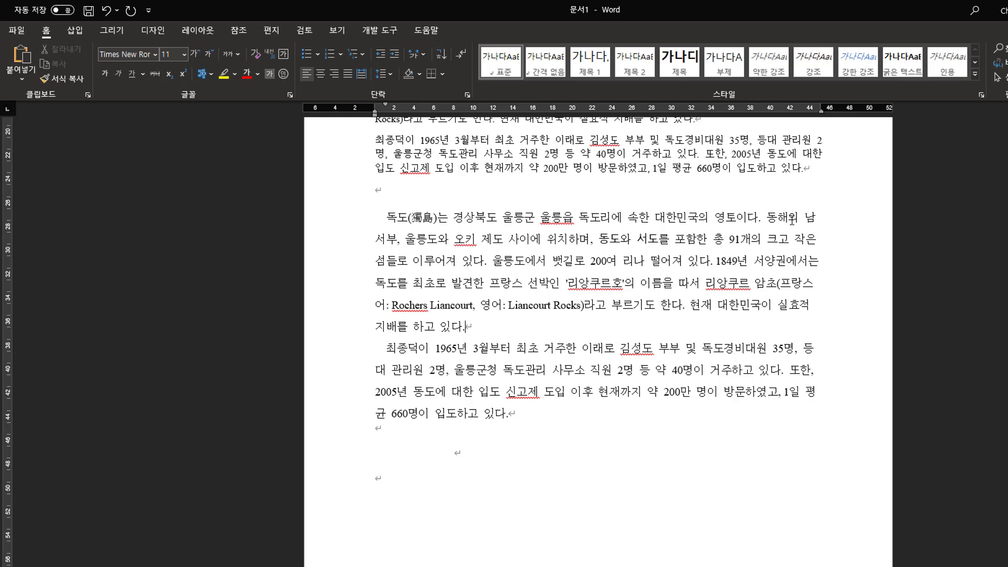
{"action": "left_click", "coordinate": [107, 10]}
{"action": "left_click", "coordinate": [747, 324]}
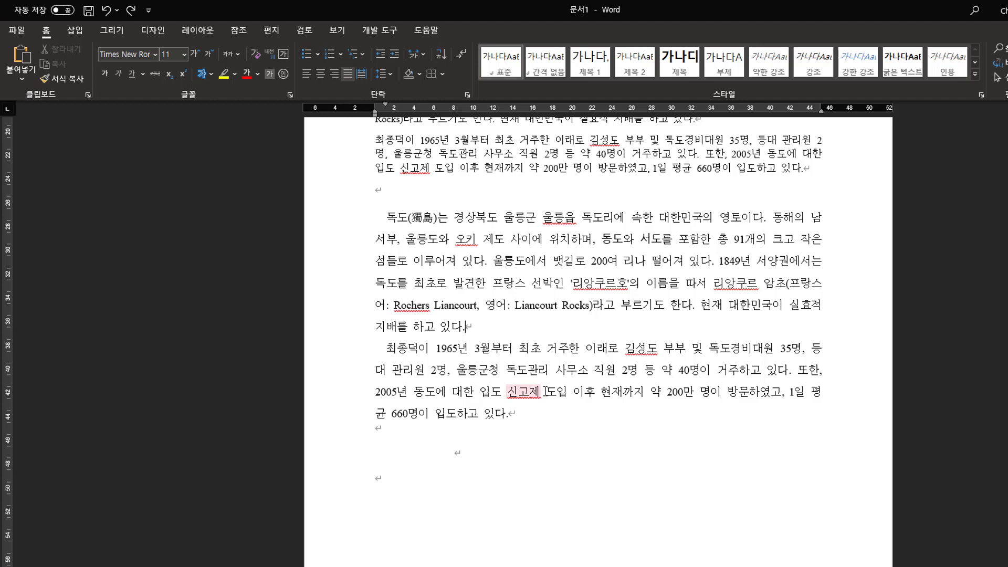
Left-align both paragraphs of the third copy
{"action": "left_click_drag", "start_coordinate": [388, 212], "coordinate": [543, 416]}
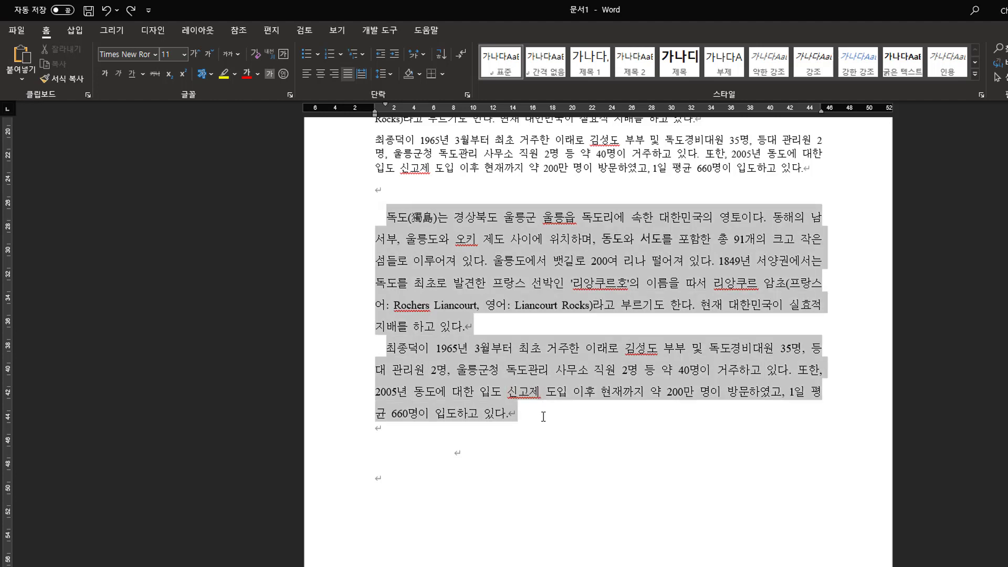
{"action": "left_click", "coordinate": [306, 74]}
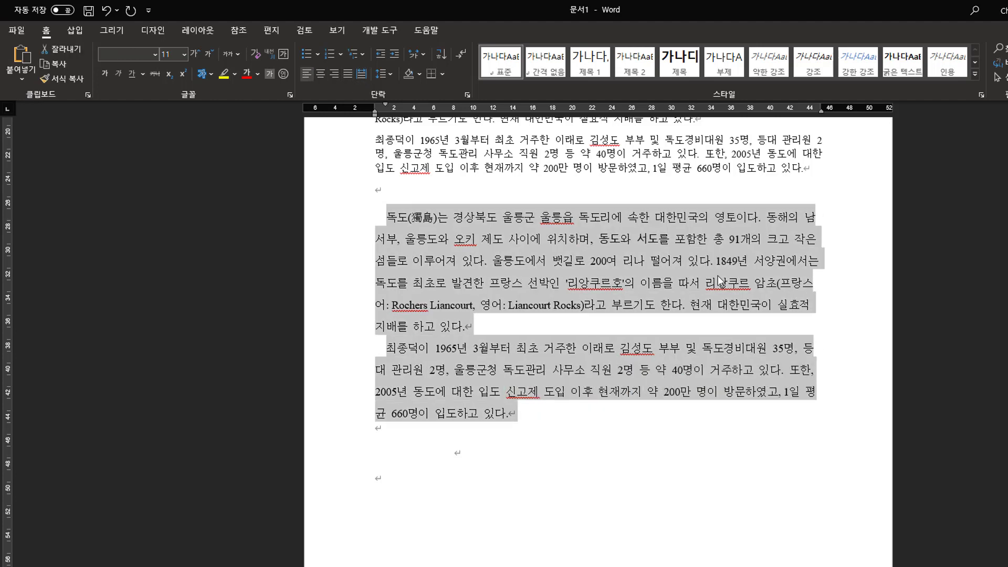
Try disallowing Korean word breaks at line ends (한글 단어 잘림 허용) in the third copy and undo it
{"action": "left_click", "coordinate": [468, 95]}
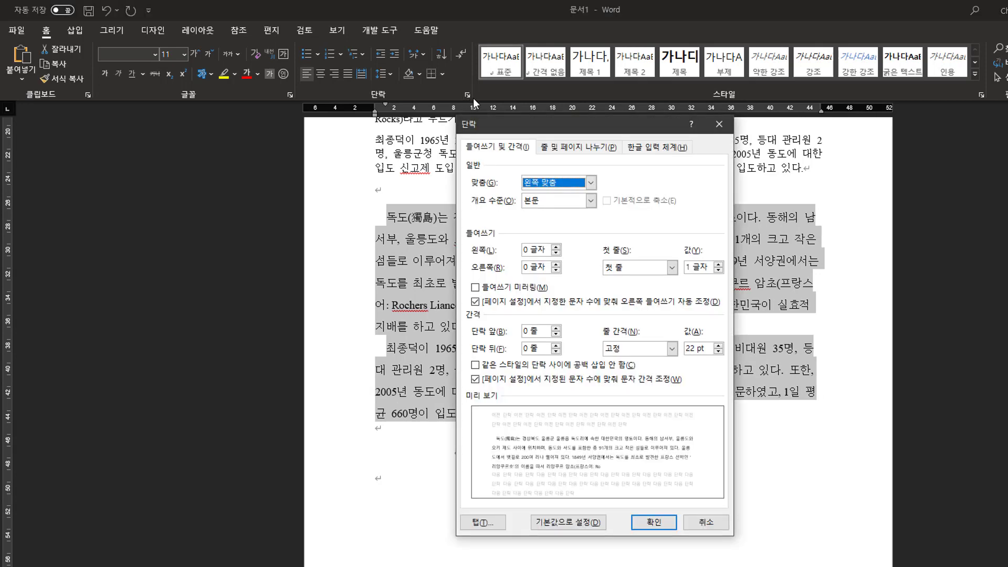
{"action": "left_click", "coordinate": [649, 145]}
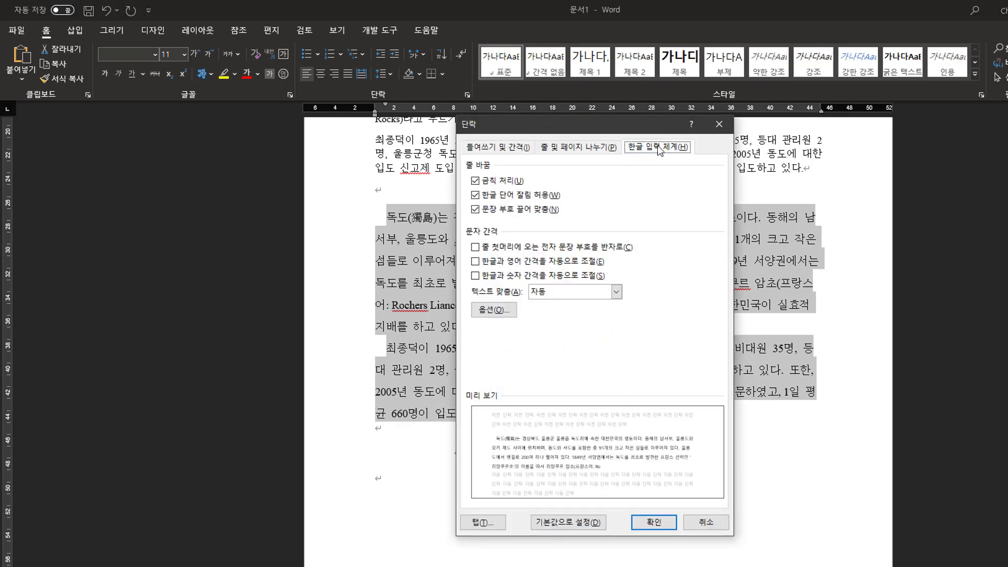
{"action": "left_click", "coordinate": [523, 197]}
{"action": "left_click", "coordinate": [656, 523]}
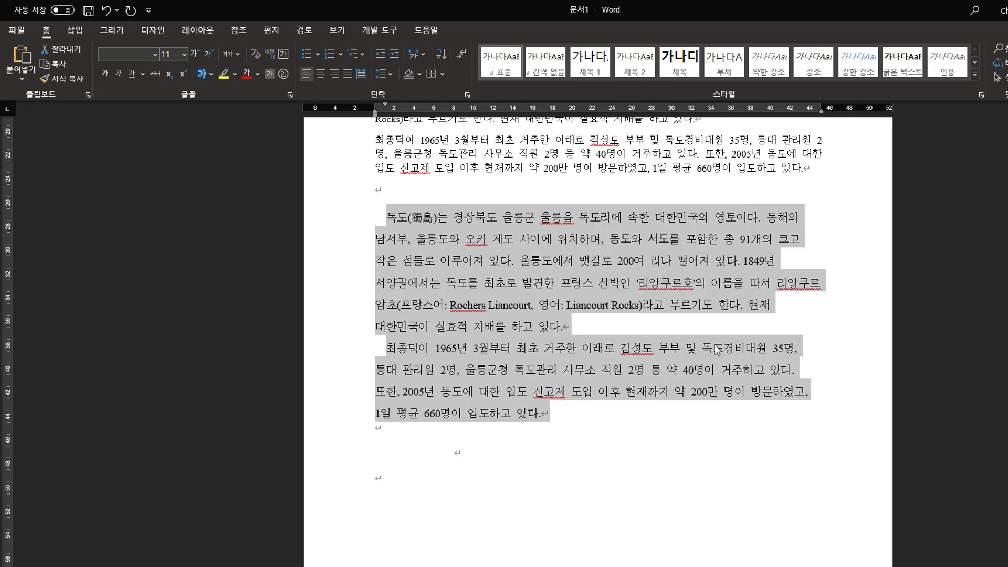
{"action": "left_click", "coordinate": [746, 332]}
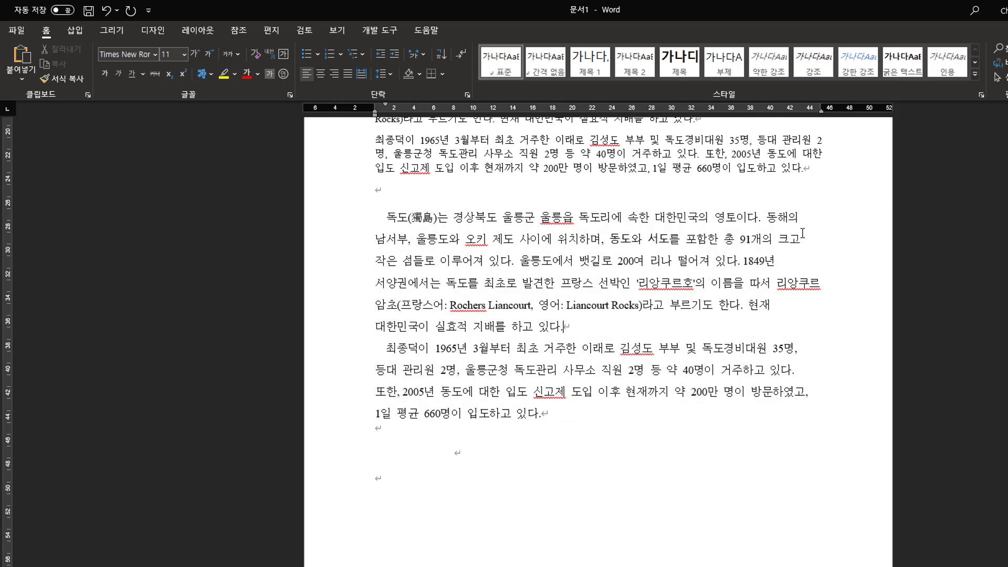
{"action": "left_click", "coordinate": [105, 13]}
{"action": "left_click", "coordinate": [750, 305]}
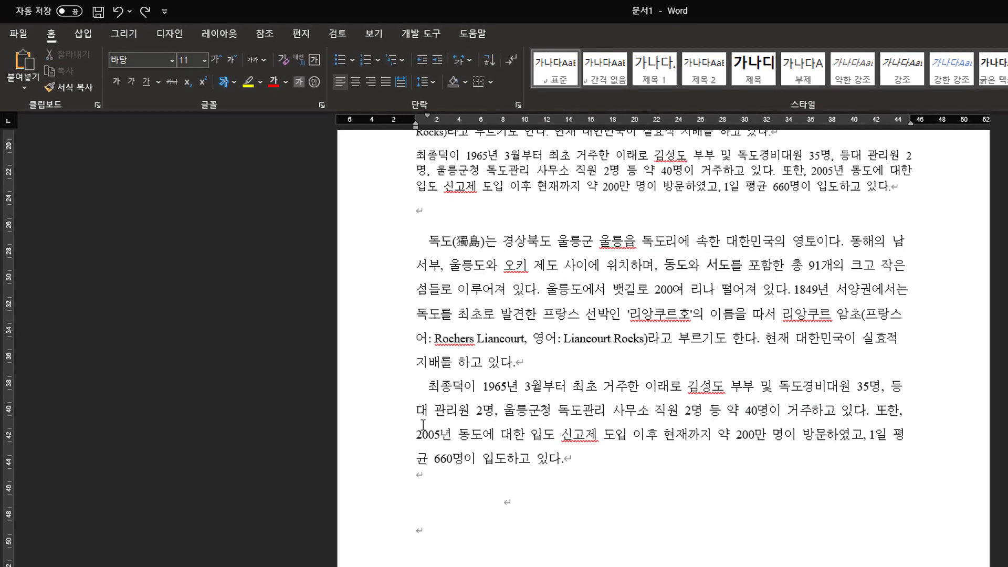
Reapply the ban on Korean word breaks at line ends in the third copy and inspect where its lines break
{"action": "left_click", "coordinate": [882, 390]}
{"action": "left_click", "coordinate": [145, 11]}
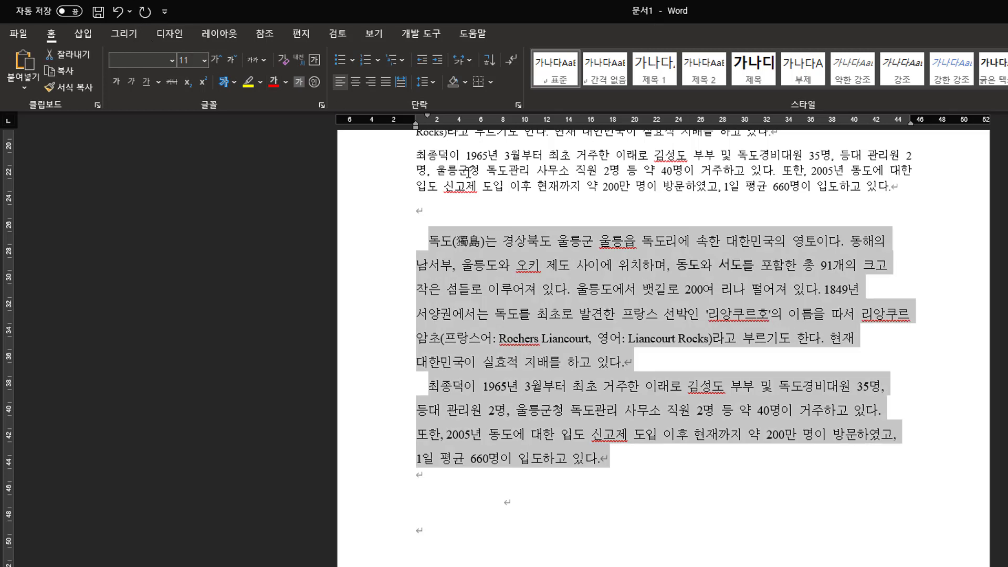
{"action": "left_click", "coordinate": [849, 411]}
{"action": "left_click_drag", "start_coordinate": [417, 410], "coordinate": [441, 410]}
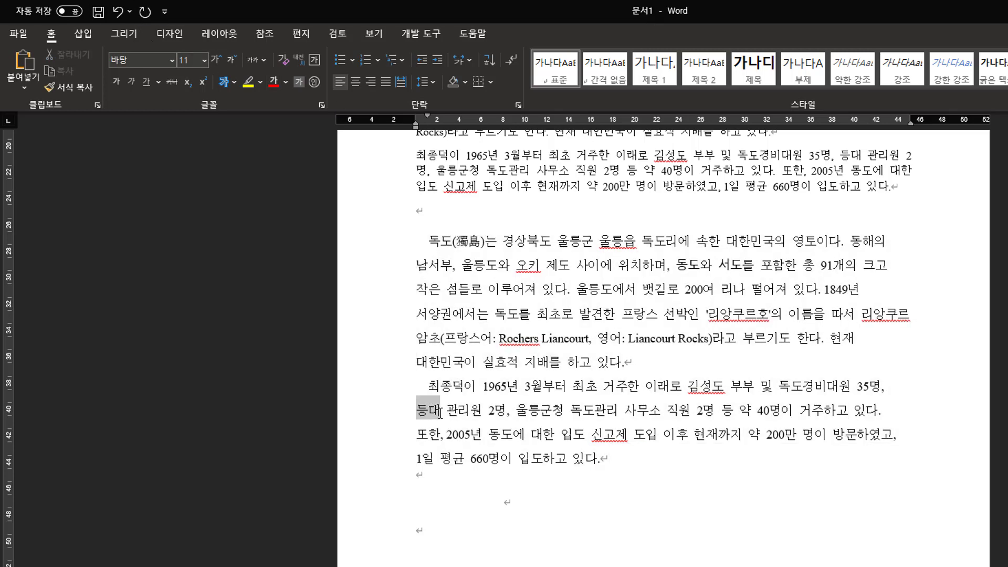
{"action": "left_click", "coordinate": [722, 459]}
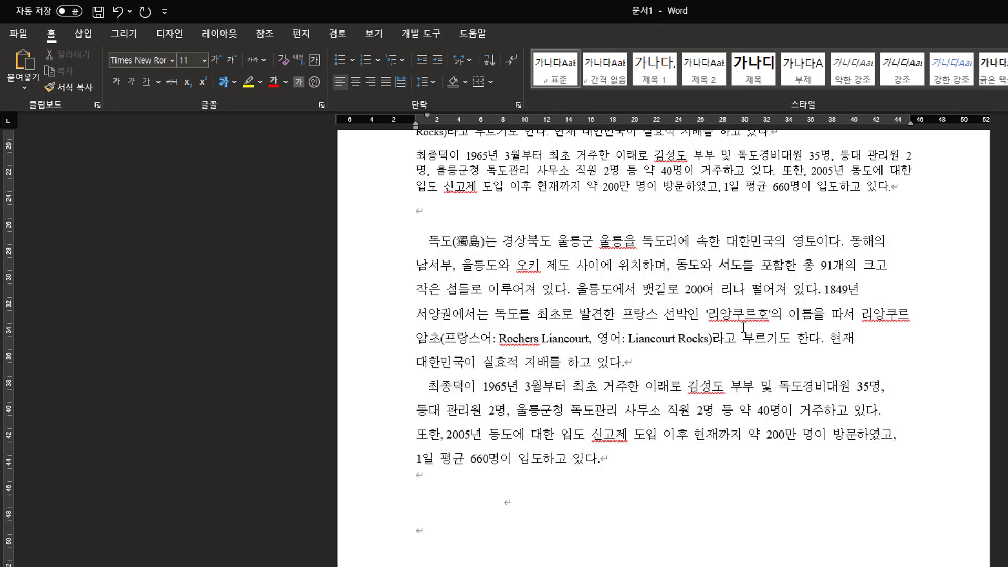
Justify both paragraphs of the third copy
{"action": "left_click_drag", "start_coordinate": [431, 241], "coordinate": [628, 459]}
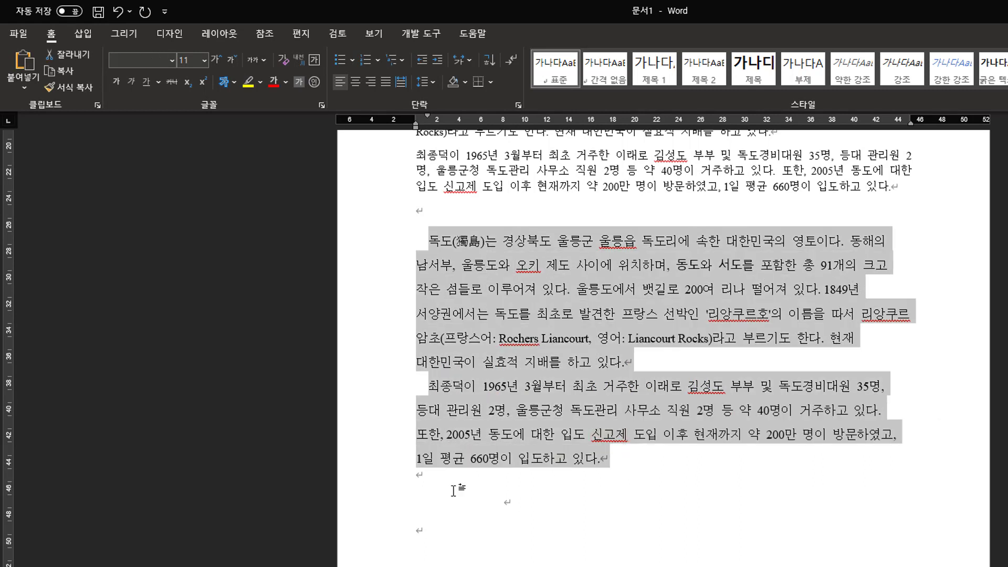
{"action": "left_click", "coordinate": [596, 474]}
{"action": "left_click_drag", "start_coordinate": [430, 242], "coordinate": [613, 462]}
{"action": "key", "text": "ctrl+j"}
{"action": "left_click", "coordinate": [702, 487]}
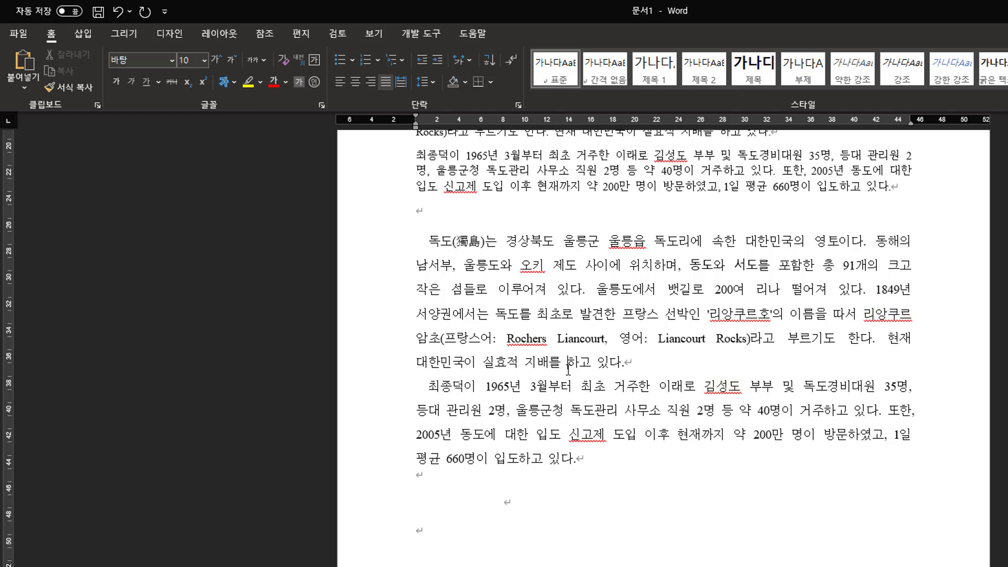
Allow Korean word breaks at line ends (한글 단어 잘림 허용) for both paragraphs of the third copy
{"action": "left_click", "coordinate": [444, 253]}
{"action": "left_click_drag", "start_coordinate": [431, 239], "coordinate": [584, 458]}
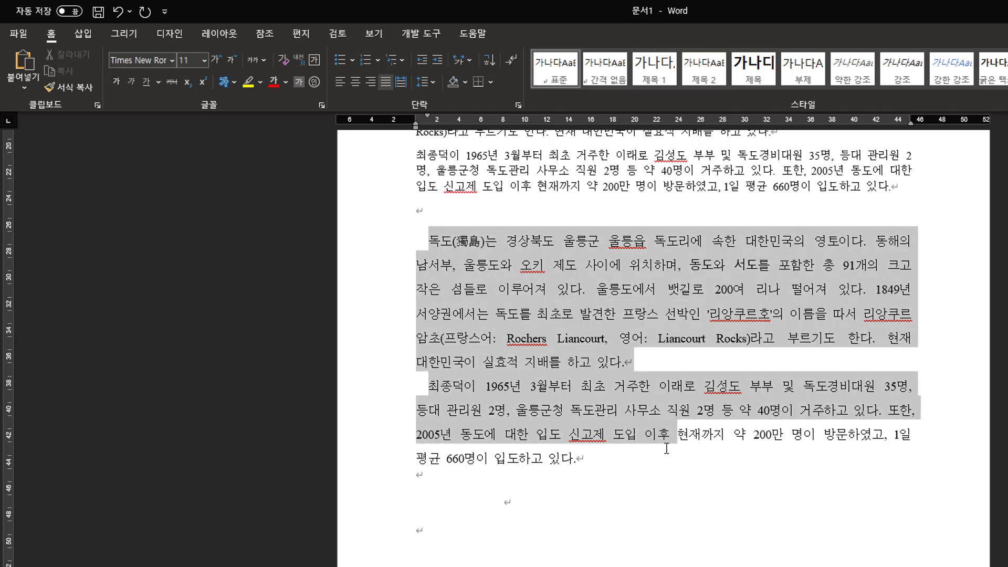
{"action": "left_click", "coordinate": [508, 105]}
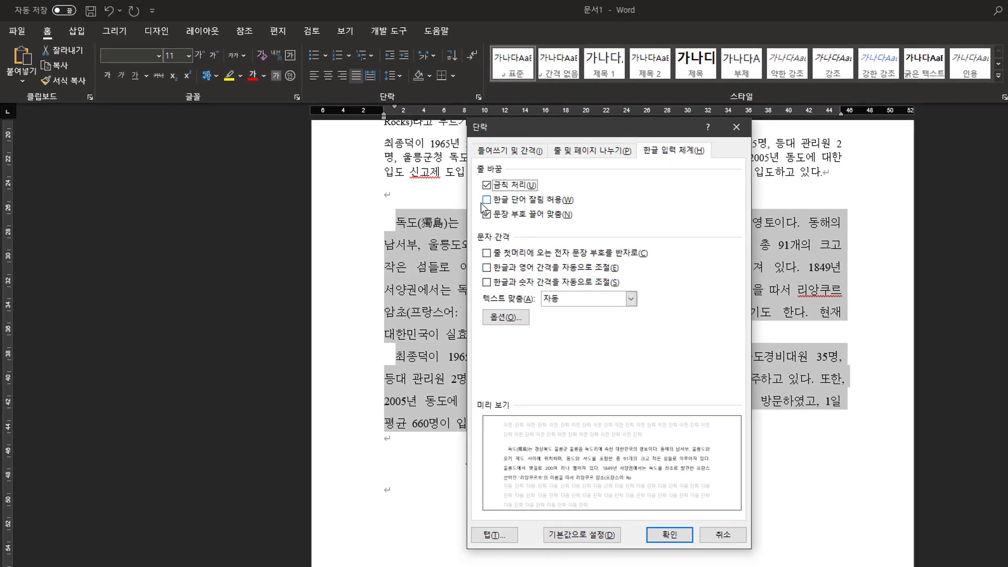
{"action": "left_click", "coordinate": [485, 200]}
{"action": "left_click", "coordinate": [681, 538]}
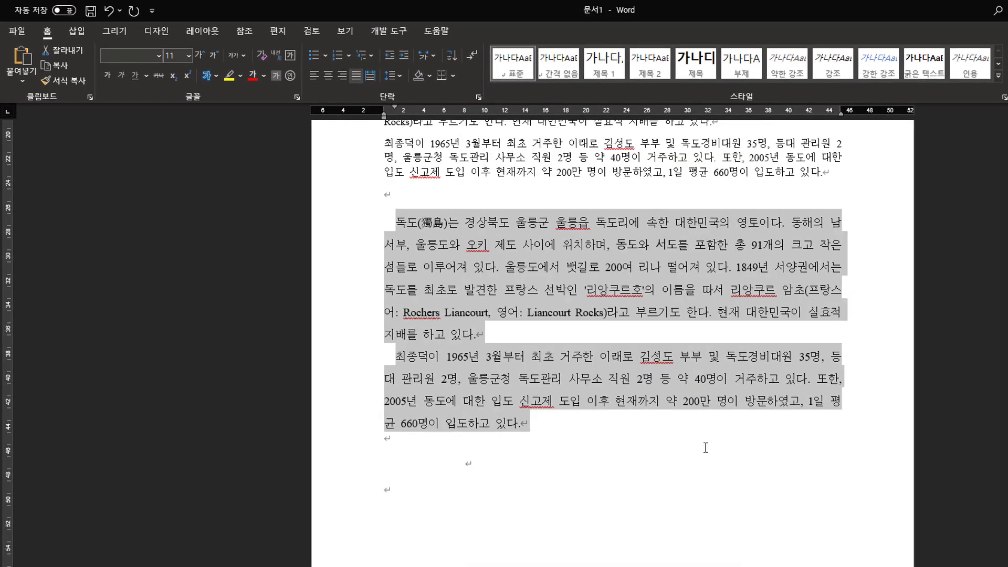
{"action": "left_click", "coordinate": [462, 253]}
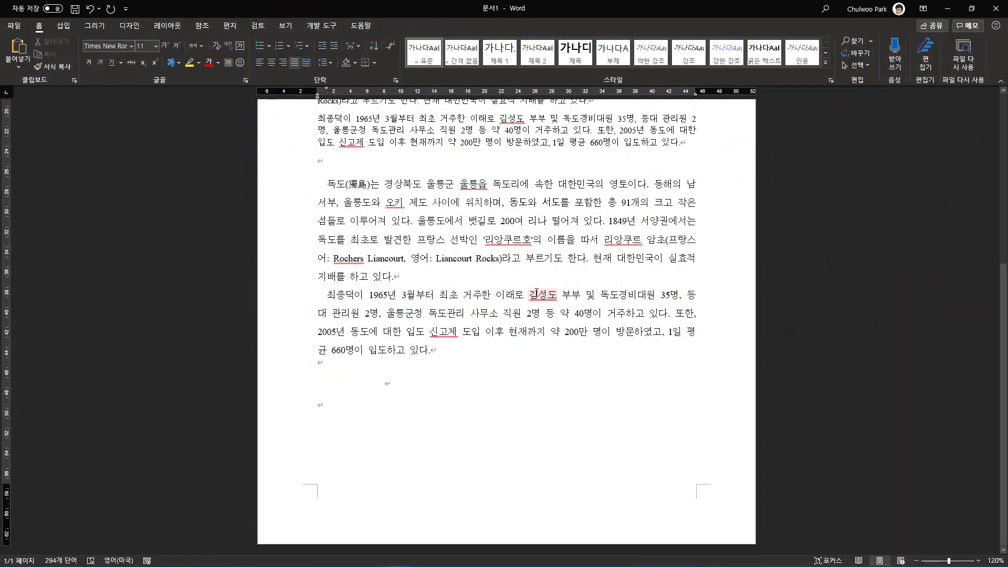
Replace the straight quotation marks around 리앙쿠르호 in the third copy with curly single quotes
{"action": "left_click", "coordinate": [482, 239]}
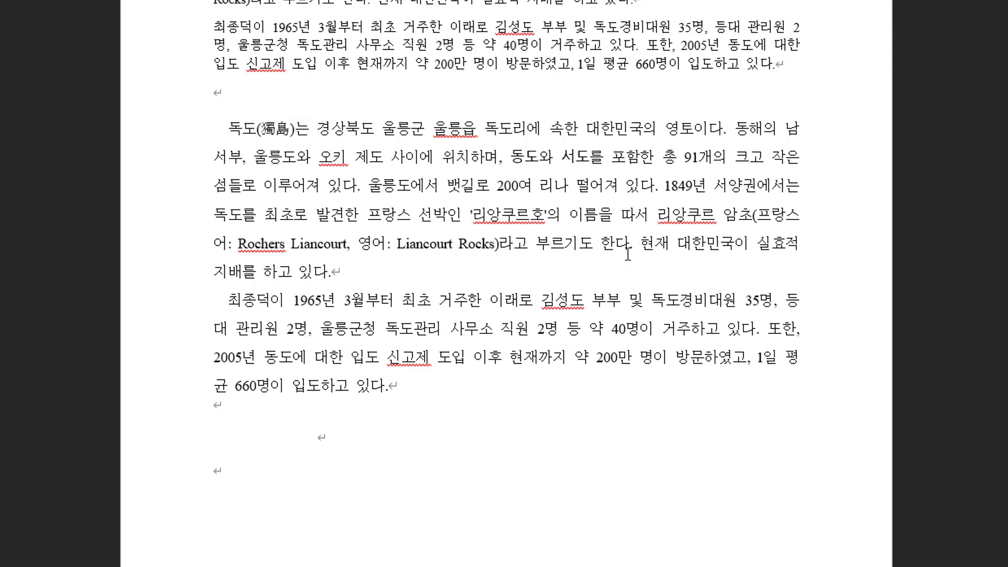
{"action": "key", "text": "BackSpace"}
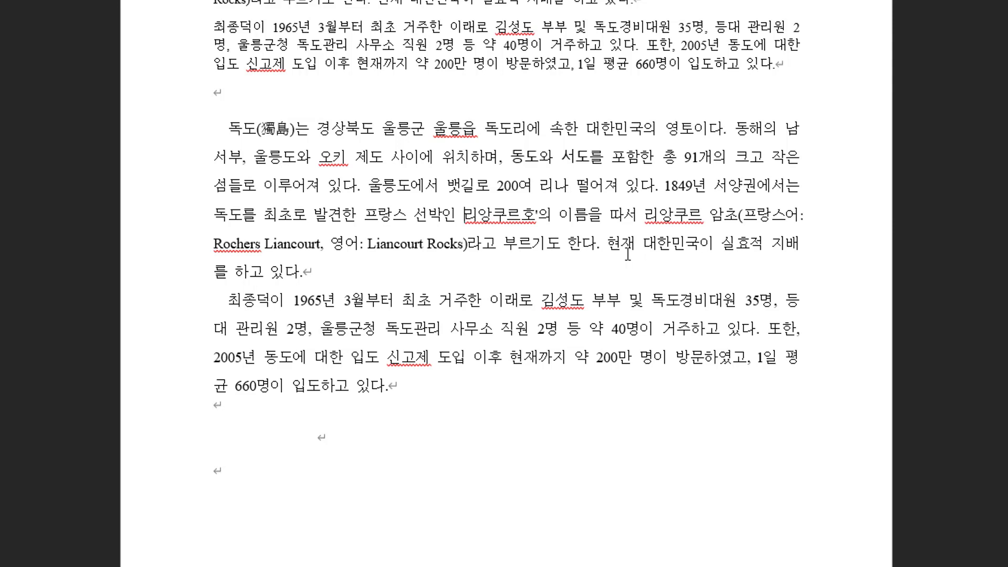
{"action": "type", "text": "'"}
{"action": "key", "text": "Right"}
{"action": "key", "text": "Right"}
{"action": "key", "text": "Right"}
{"action": "key", "text": "Right"}
{"action": "key", "text": "Right"}
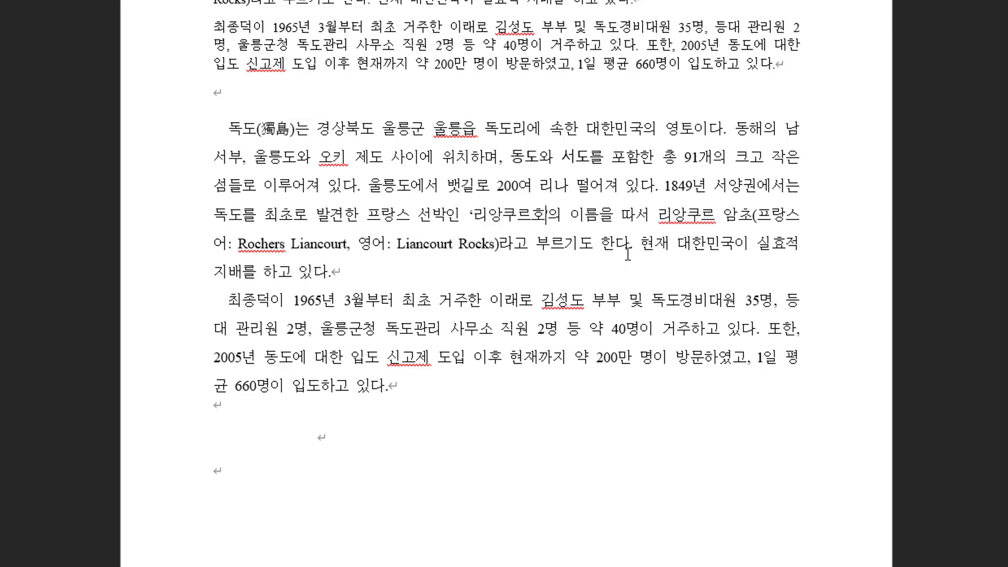
{"action": "type", "text": "'"}
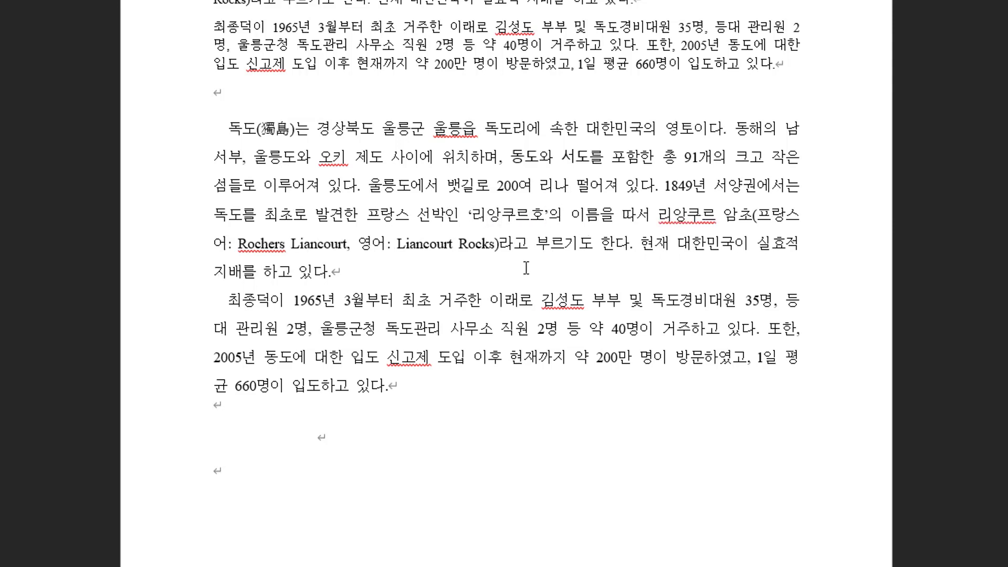
{"action": "left_click", "coordinate": [535, 271]}
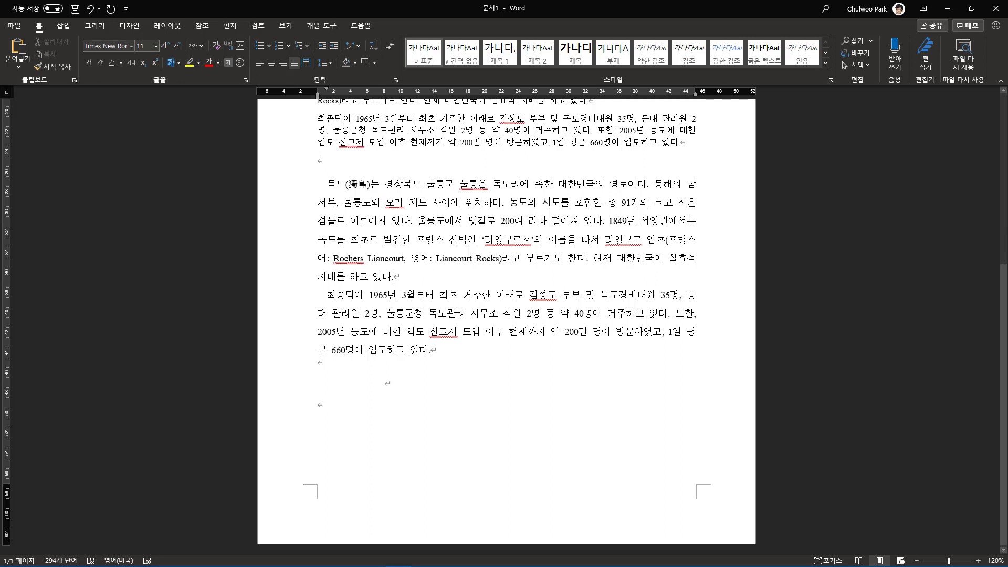
Enlarge the document view to 200% to examine the third copy's text up close
{"action": "left_click", "coordinate": [353, 186]}
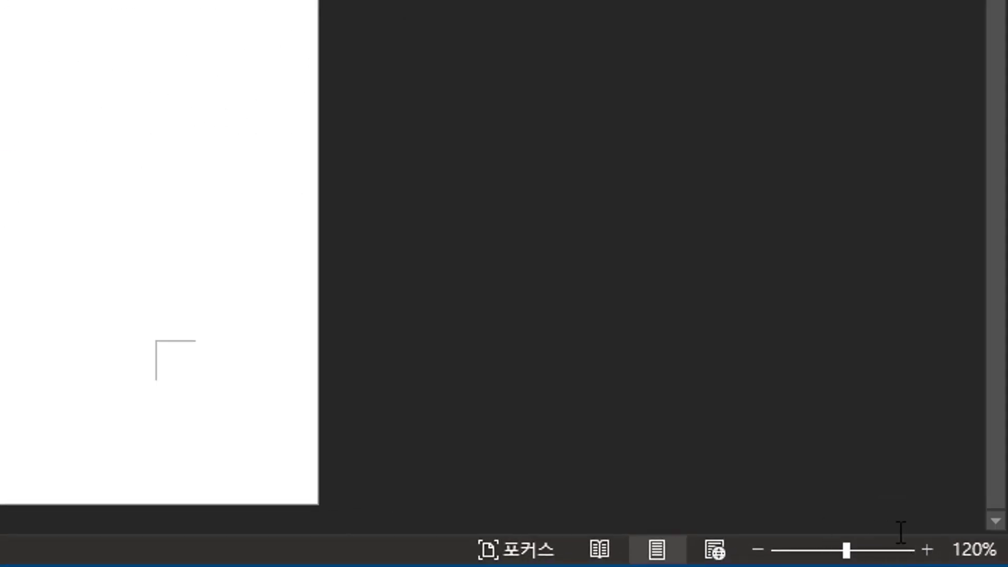
{"action": "left_click", "coordinate": [928, 552]}
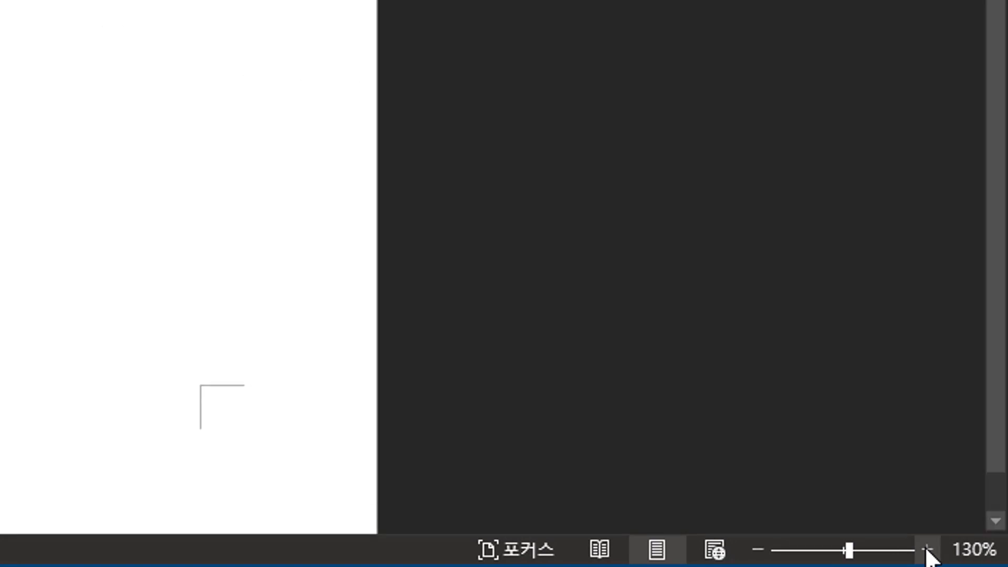
{"action": "left_click", "coordinate": [927, 549]}
{"action": "left_click", "coordinate": [927, 549]}
{"action": "left_click", "coordinate": [927, 549]}
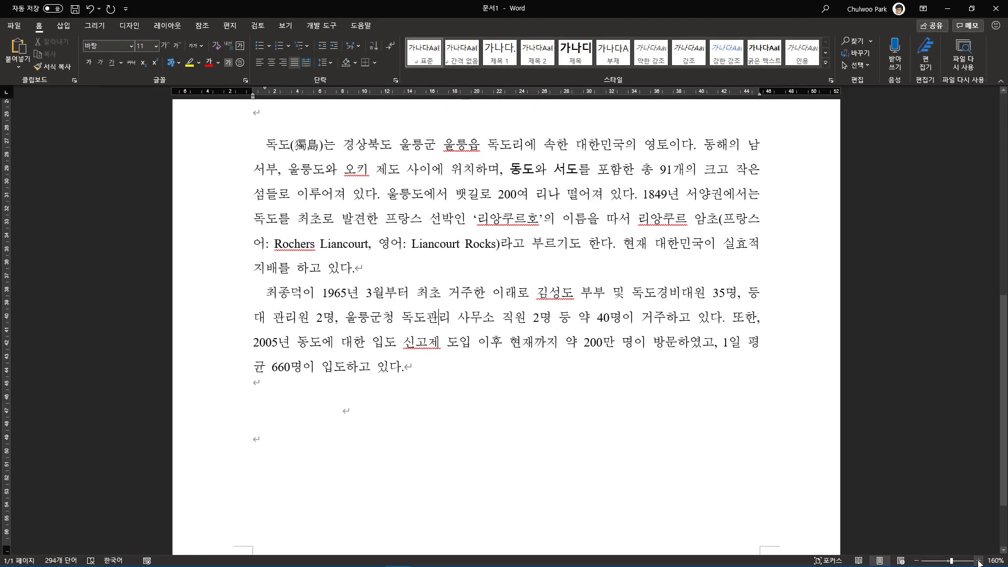
{"action": "left_click", "coordinate": [978, 561]}
{"action": "left_click", "coordinate": [978, 561]}
{"action": "left_click", "coordinate": [978, 560]}
{"action": "left_click", "coordinate": [979, 561]}
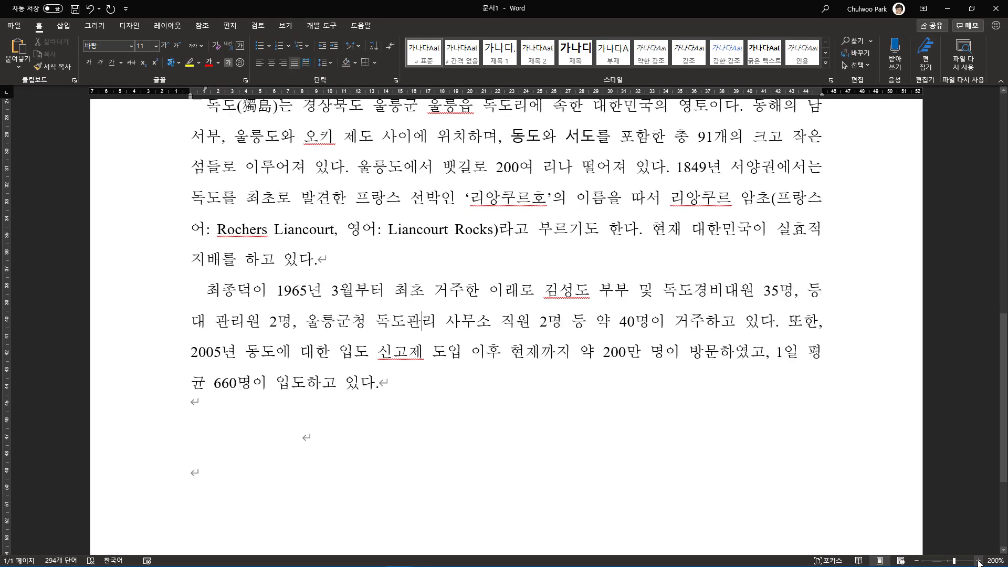
Reduce the document view in stages to 120% and compare how the text looks at each zoom level
{"action": "left_click", "coordinate": [916, 561]}
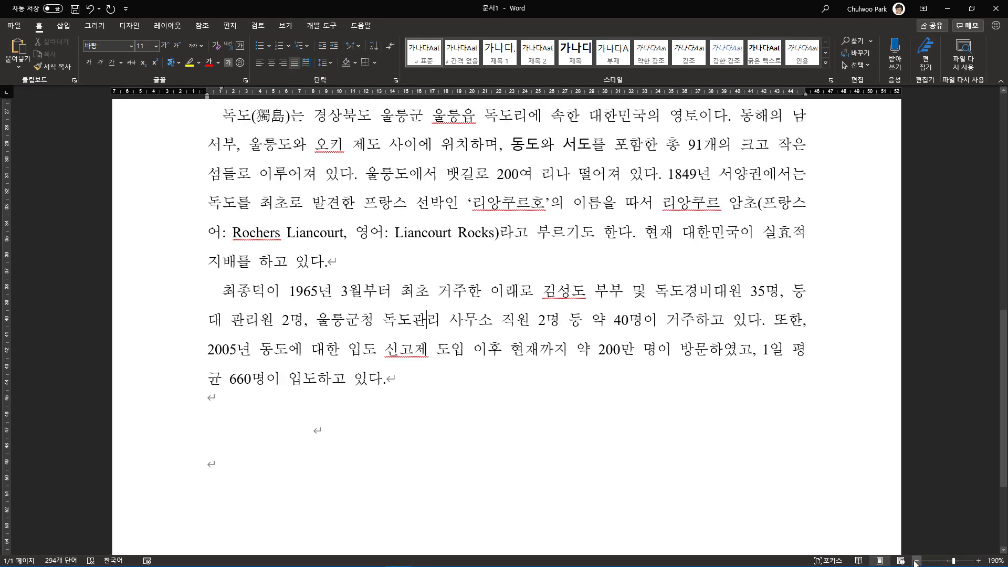
{"action": "left_click", "coordinate": [916, 561]}
{"action": "left_click", "coordinate": [916, 561]}
{"action": "left_click", "coordinate": [916, 561]}
{"action": "left_click", "coordinate": [916, 561]}
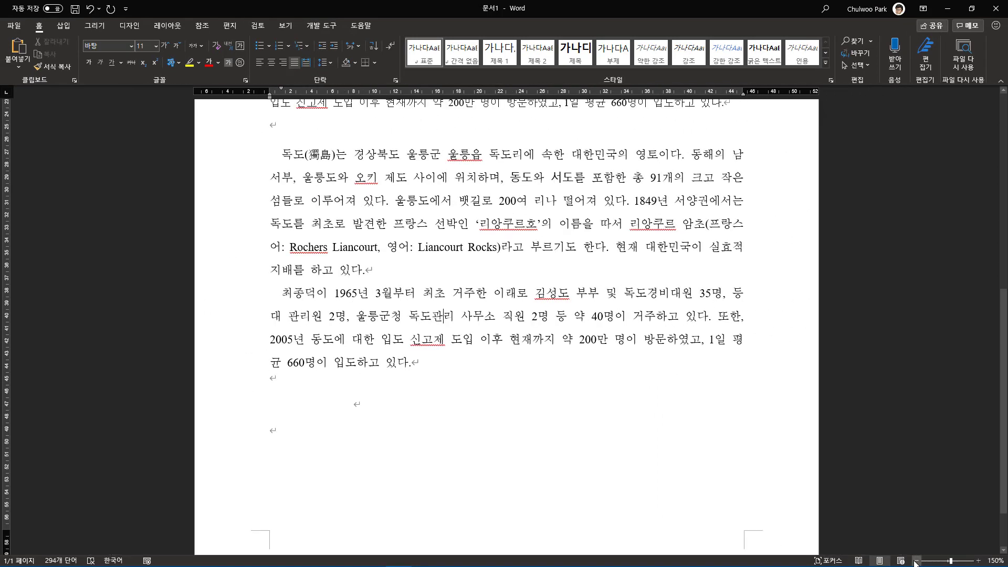
{"action": "left_click", "coordinate": [916, 561]}
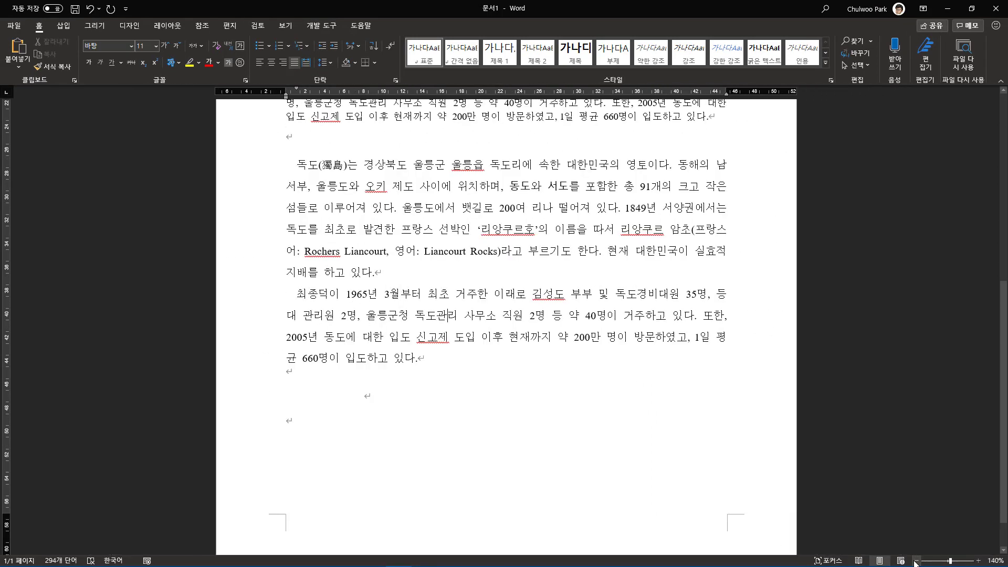
{"action": "left_click", "coordinate": [977, 561]}
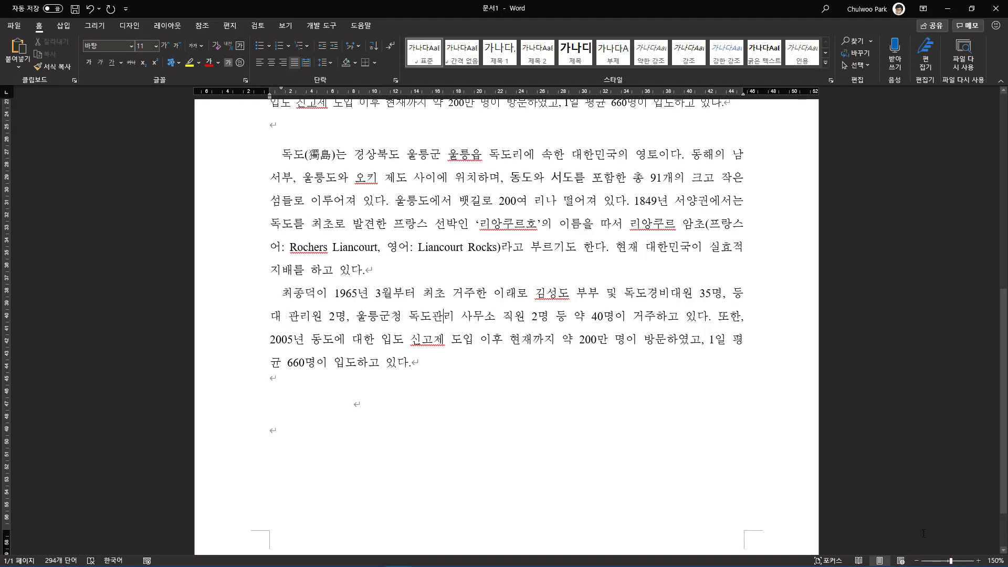
{"action": "left_click", "coordinate": [915, 561]}
{"action": "left_click", "coordinate": [915, 561]}
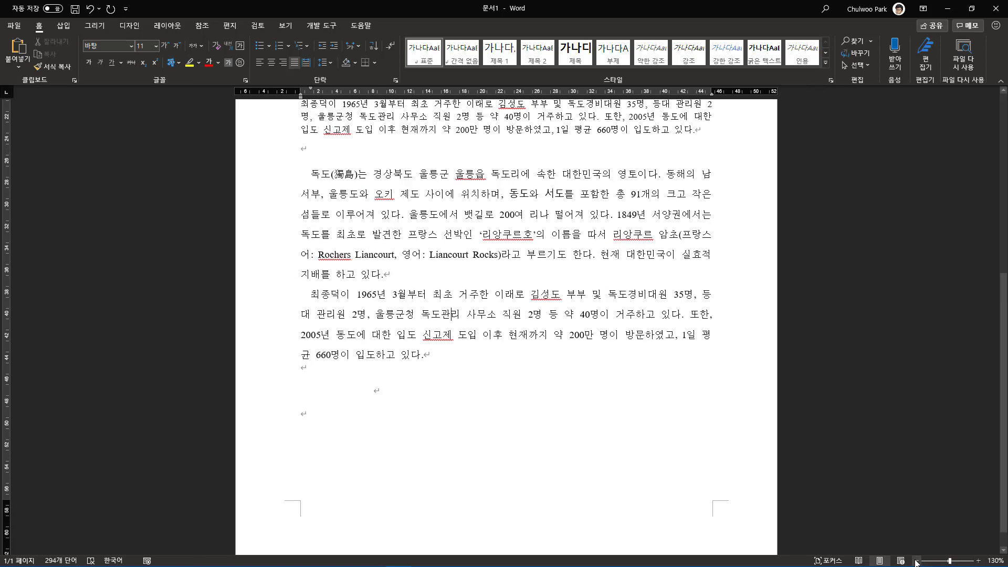
{"action": "left_click", "coordinate": [916, 561]}
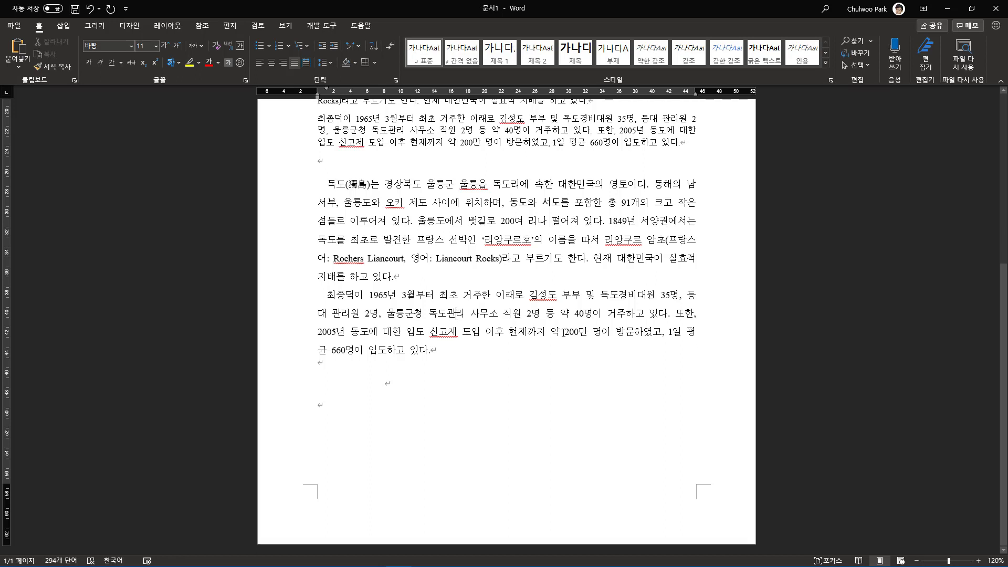
Enlarge the document view to 190% to check the third copy's character and line spacing
{"action": "key", "text": "Hangul"}
{"action": "left_click", "coordinate": [978, 561]}
{"action": "left_click", "coordinate": [978, 560]}
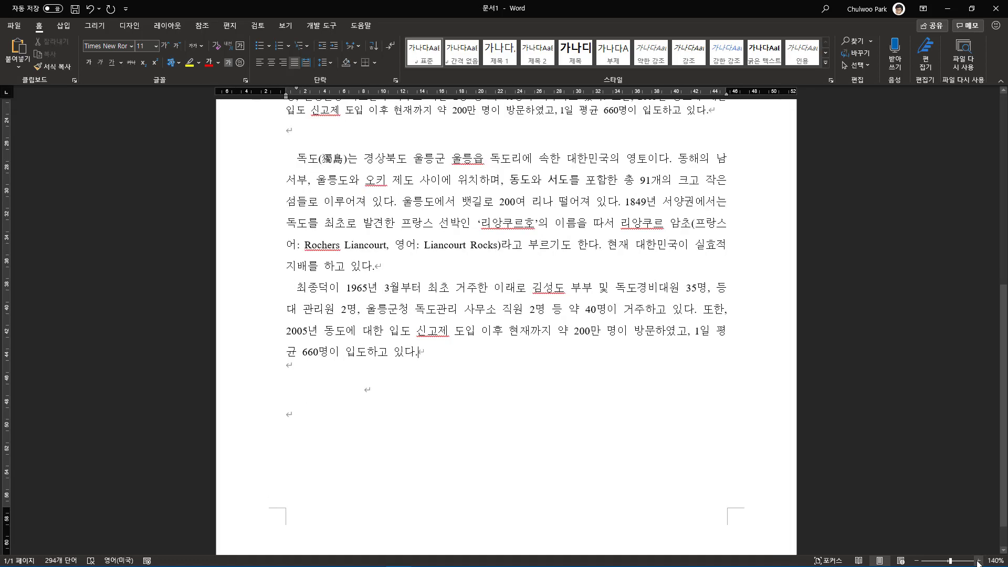
{"action": "left_click", "coordinate": [978, 560]}
{"action": "left_click", "coordinate": [978, 561]}
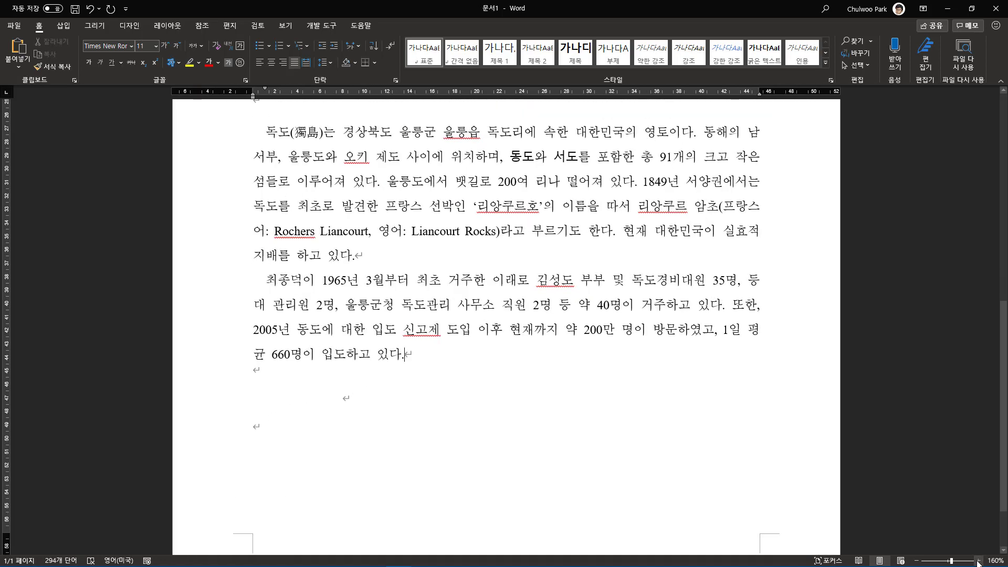
{"action": "left_click", "coordinate": [978, 561]}
{"action": "left_click", "coordinate": [978, 560]}
{"action": "left_click", "coordinate": [978, 561]}
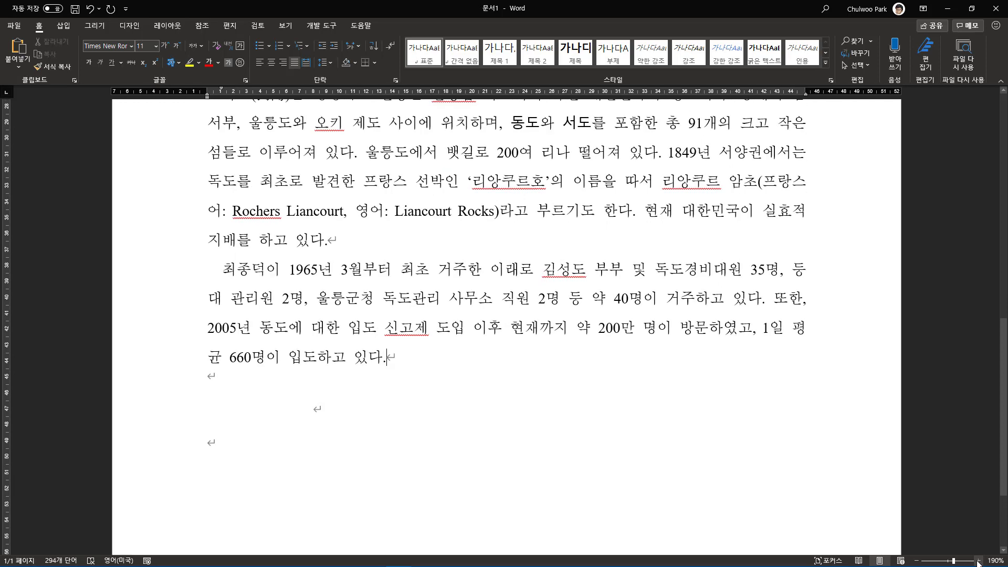
Reduce the document view to 80% to examine all three text copies on one page
{"action": "left_click", "coordinate": [914, 560]}
{"action": "left_click", "coordinate": [914, 560]}
{"action": "left_click", "coordinate": [915, 560]}
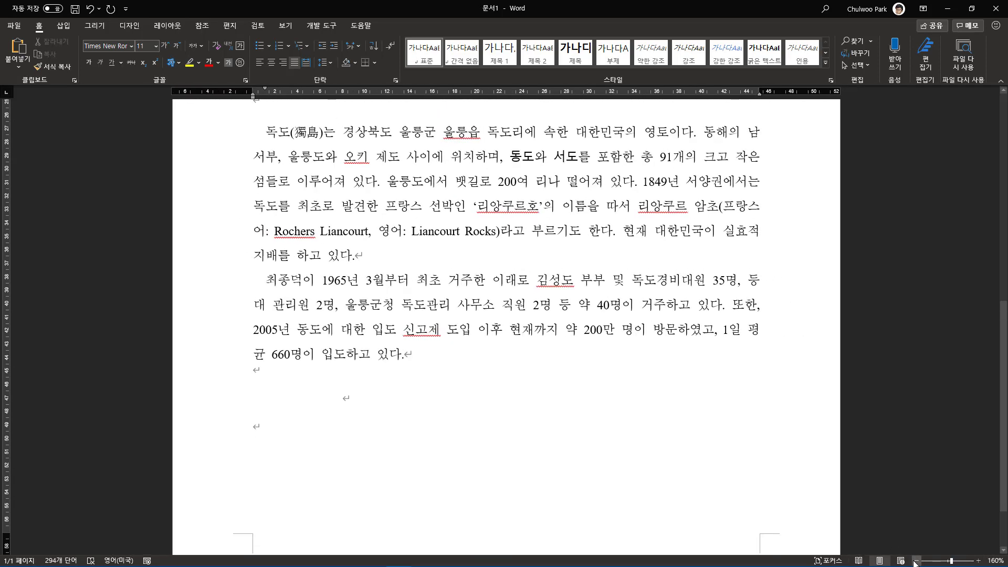
{"action": "left_click", "coordinate": [914, 561]}
{"action": "left_click", "coordinate": [914, 561]}
{"action": "left_click", "coordinate": [914, 561]}
{"action": "left_click", "coordinate": [914, 560]}
{"action": "left_click", "coordinate": [914, 560]}
{"action": "left_click", "coordinate": [915, 560]}
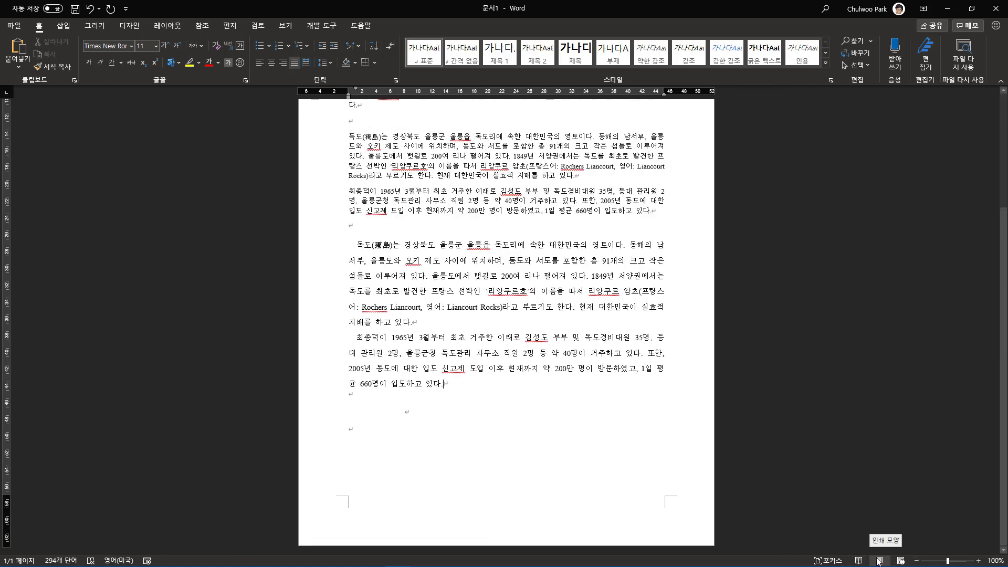
{"action": "left_click", "coordinate": [916, 560]}
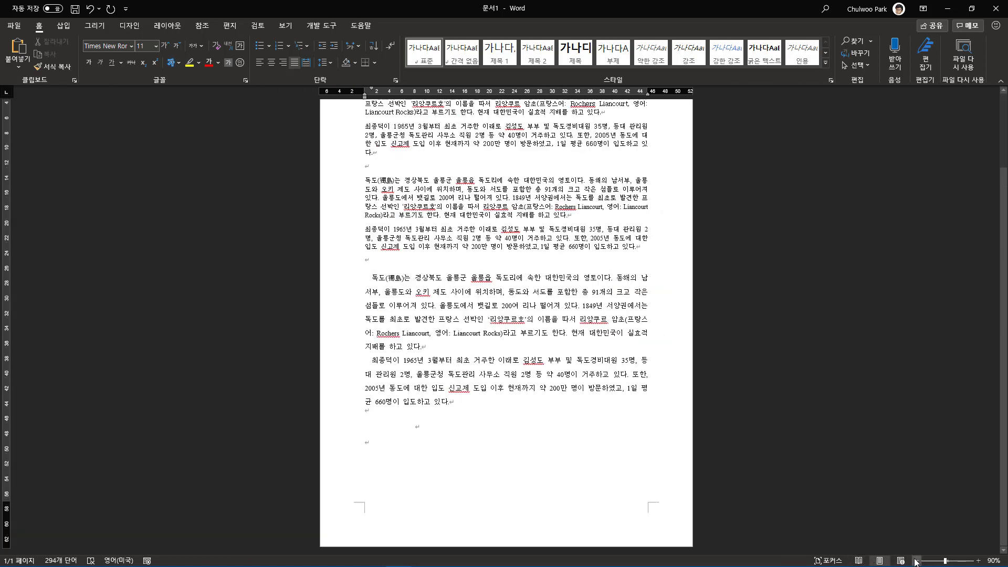
{"action": "left_click", "coordinate": [916, 561]}
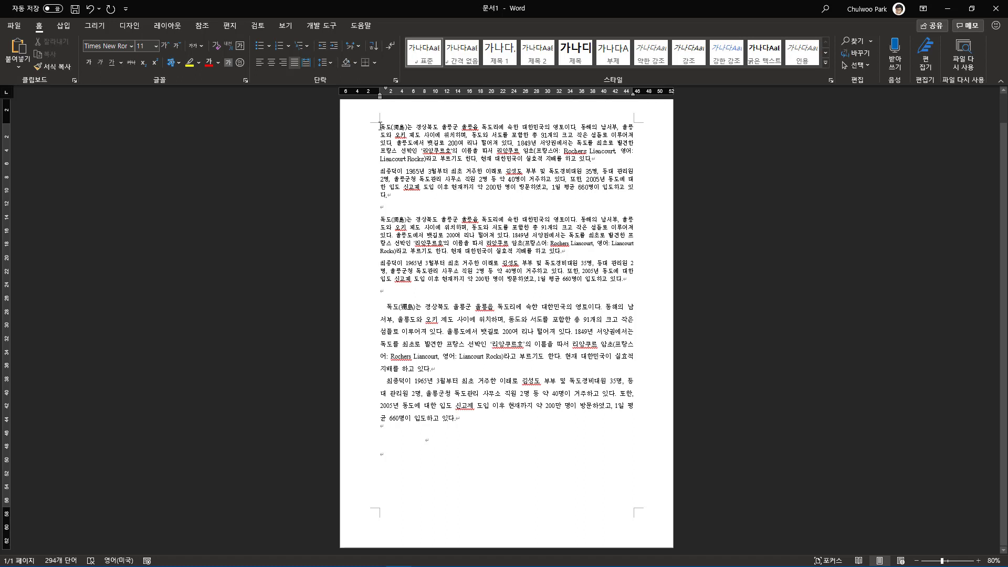
Select the first copy and the third copy in turn to compare their overall appearance
{"action": "left_click_drag", "start_coordinate": [380, 127], "coordinate": [391, 197]}
{"action": "left_click_drag", "start_coordinate": [387, 307], "coordinate": [477, 418]}
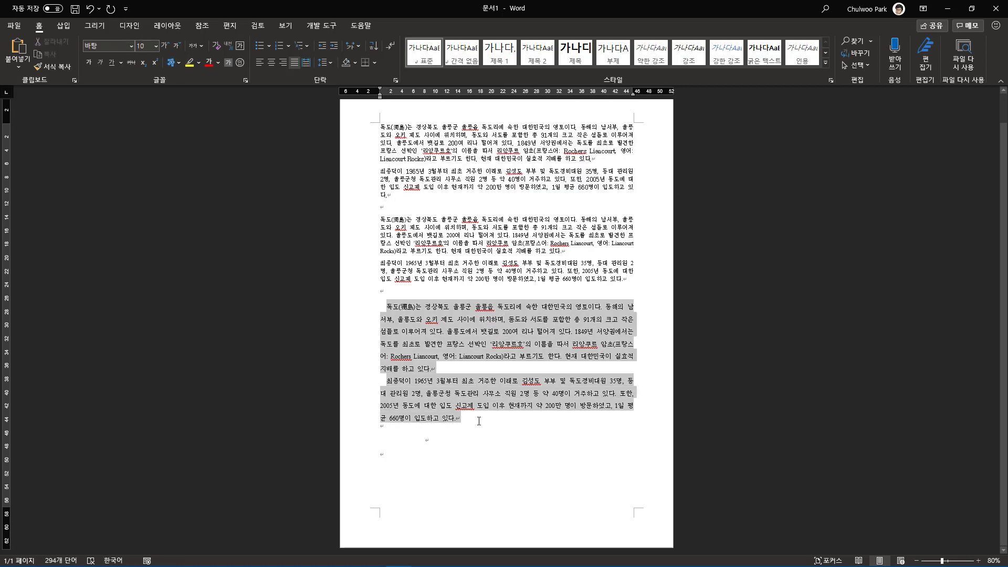
{"action": "left_click", "coordinate": [422, 441]}
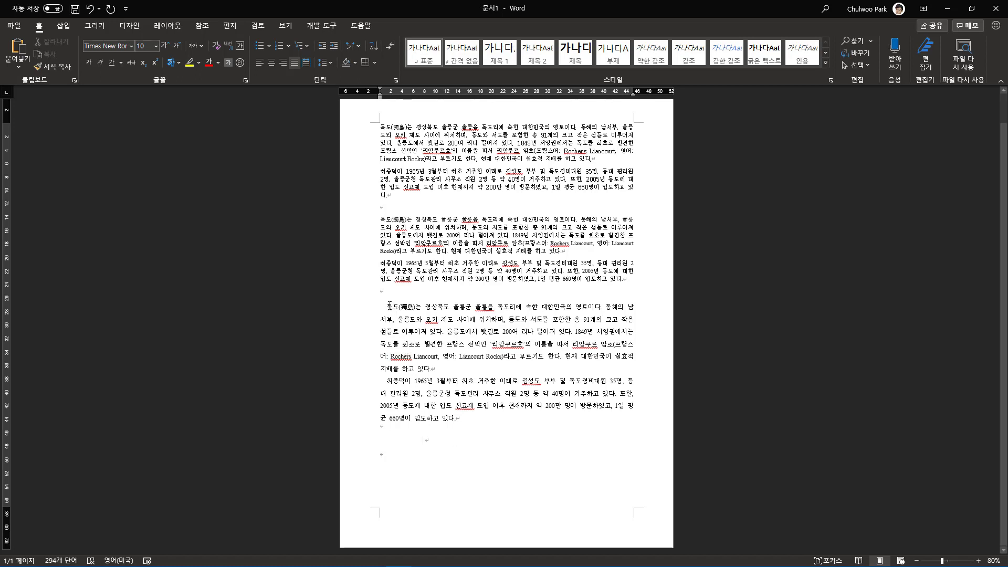
{"action": "left_click_drag", "start_coordinate": [398, 312], "coordinate": [457, 419]}
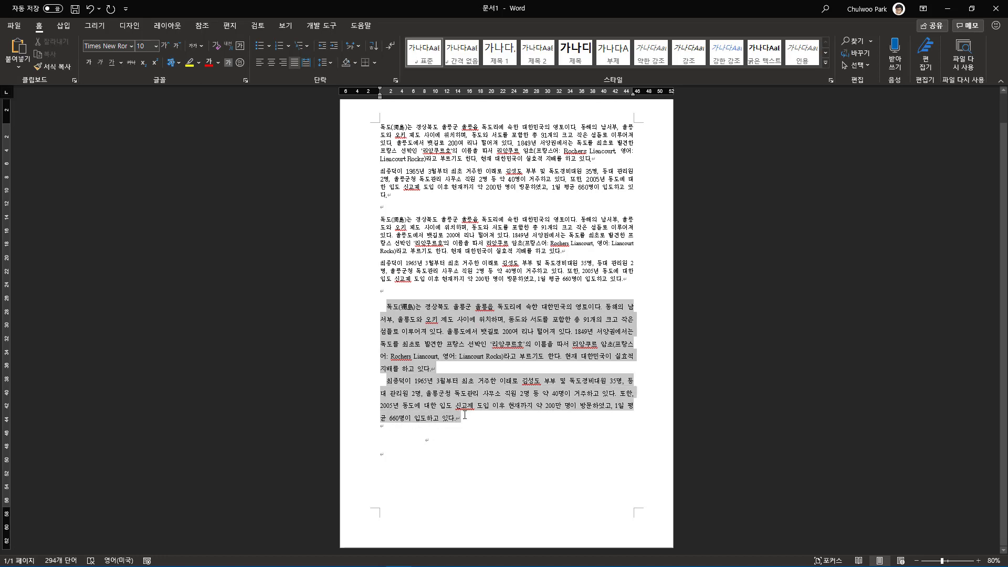
{"action": "left_click", "coordinate": [396, 432]}
{"action": "left_click", "coordinate": [470, 416]}
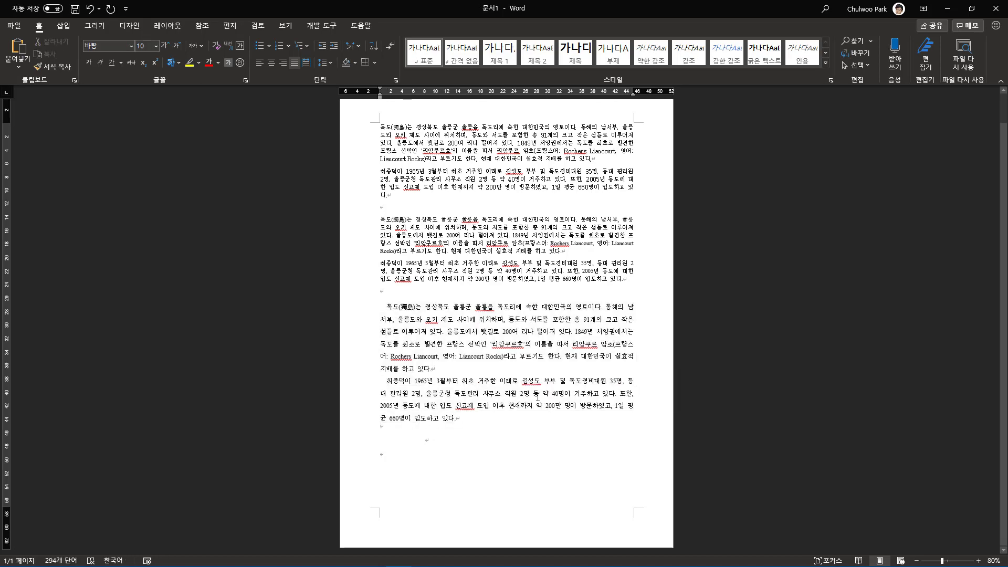